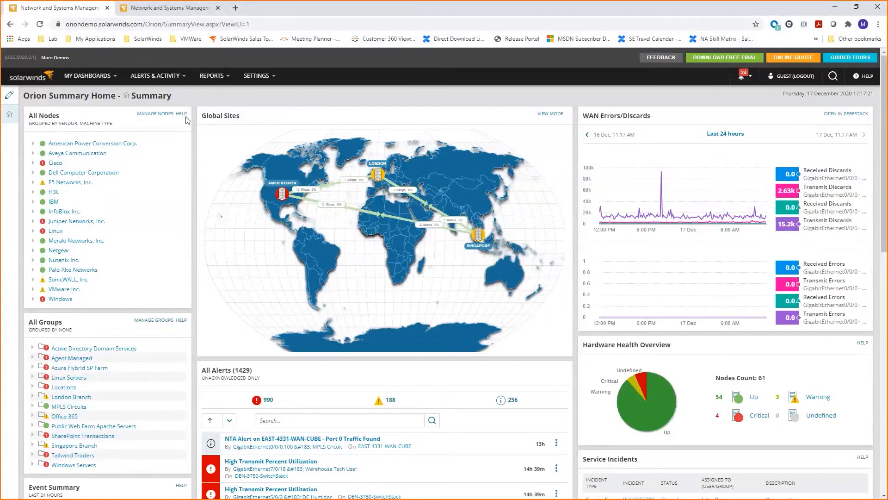
Open the NPM Summary dashboard of the Network section.
{"action": "mouse_move", "coordinate": [86, 85]}
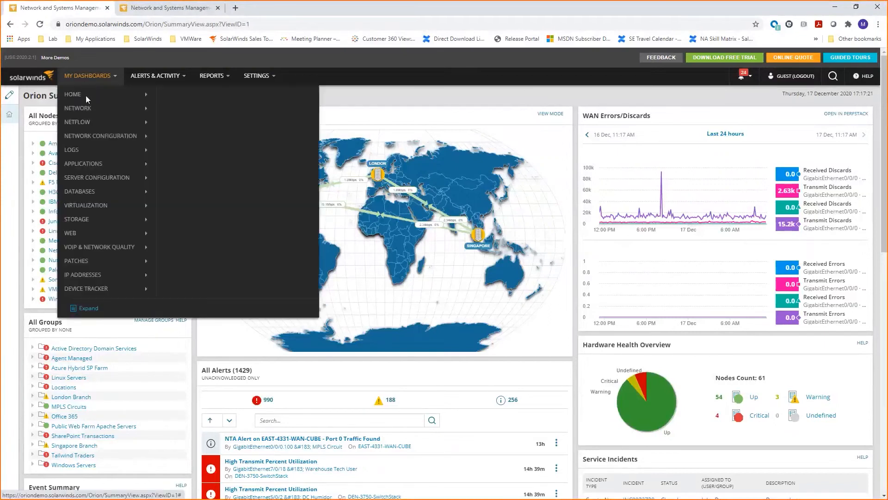
{"action": "mouse_move", "coordinate": [89, 109]}
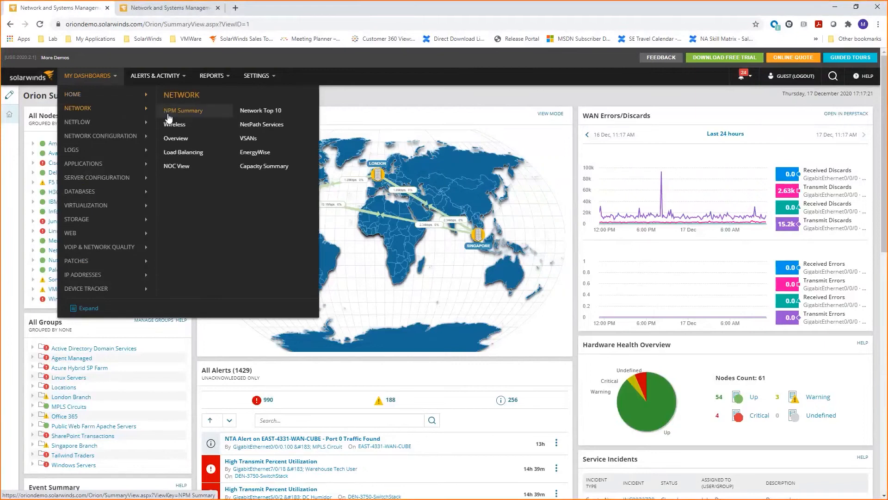
{"action": "left_click", "coordinate": [183, 111]}
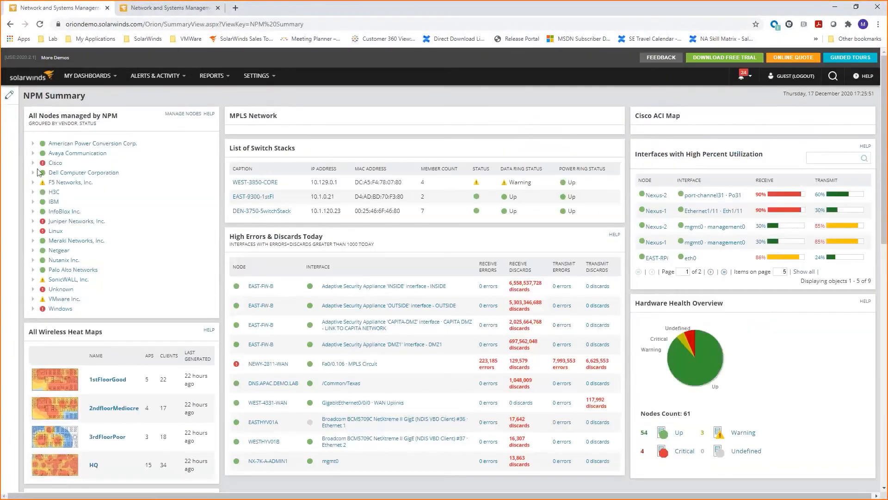
Open the DEN-2691-INT.demo.lab node from the Cisco nodes that are up and review its status, hardware and availability details.
{"action": "left_click", "coordinate": [33, 163]}
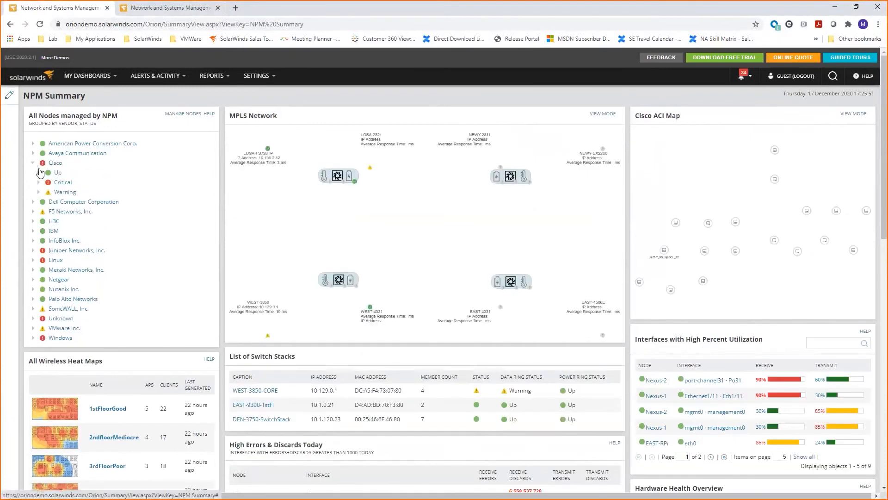
{"action": "left_click", "coordinate": [39, 173]}
{"action": "left_click", "coordinate": [86, 198]}
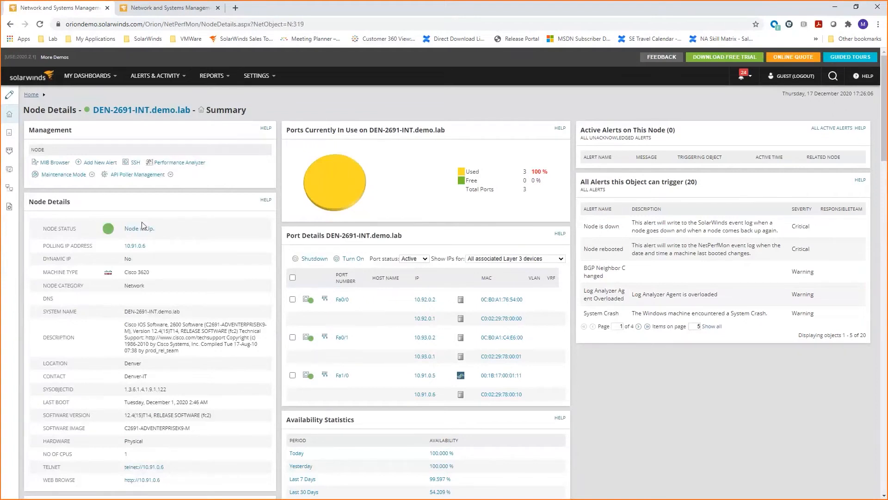
{"action": "scroll", "coordinate": [202, 222], "scroll_direction": "down", "scroll_amount": 1}
{"action": "scroll", "coordinate": [202, 222], "scroll_direction": "down", "scroll_amount": 3}
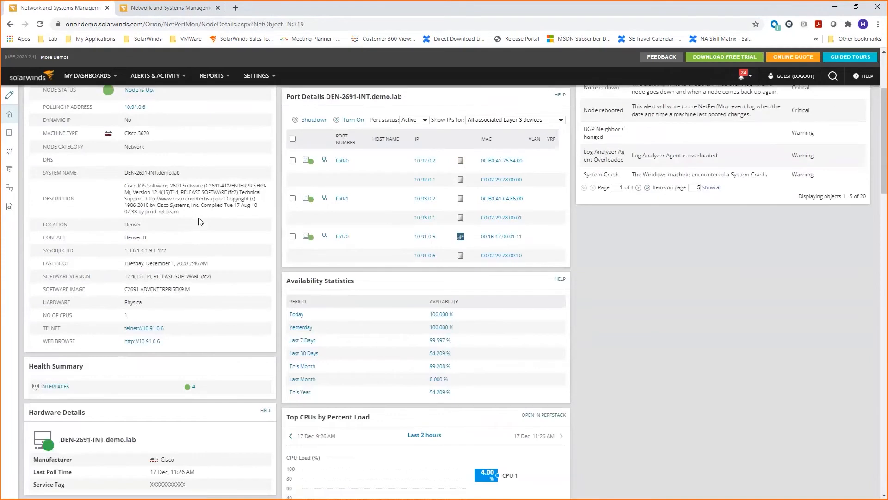
{"action": "scroll", "coordinate": [201, 221], "scroll_direction": "down", "scroll_amount": 3}
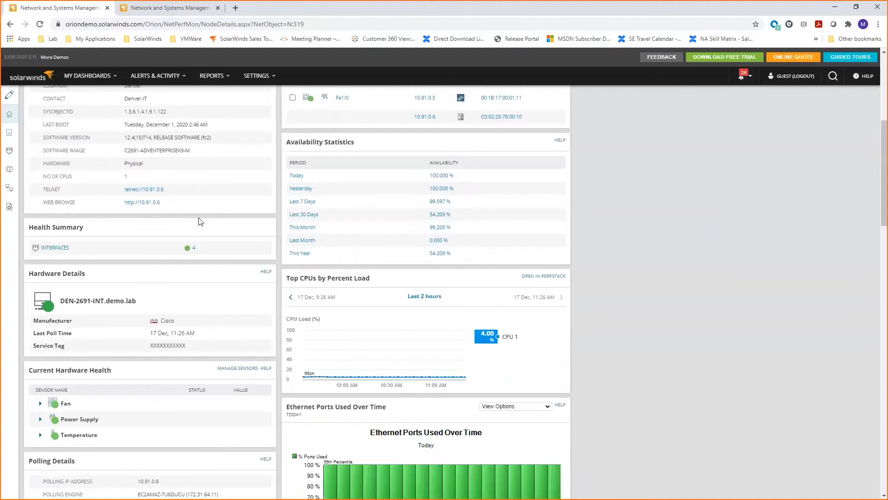
{"action": "scroll", "coordinate": [200, 221], "scroll_direction": "down", "scroll_amount": 1}
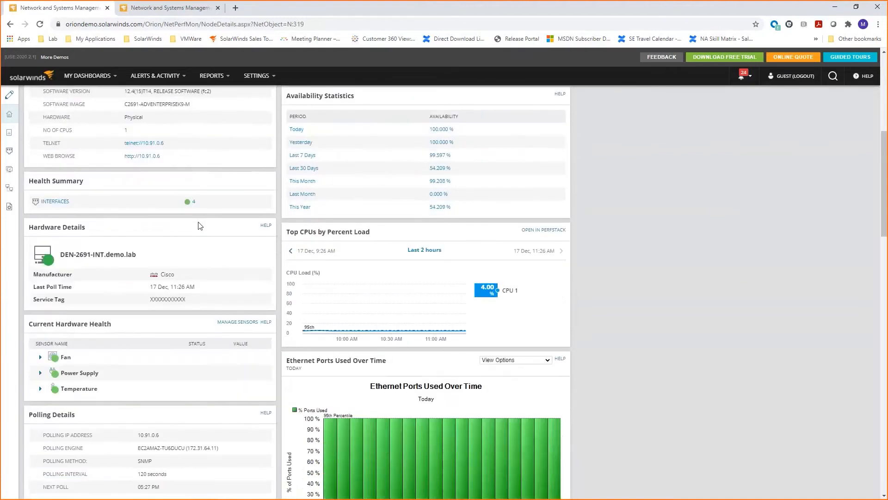
{"action": "scroll", "coordinate": [200, 225], "scroll_direction": "up", "scroll_amount": 7}
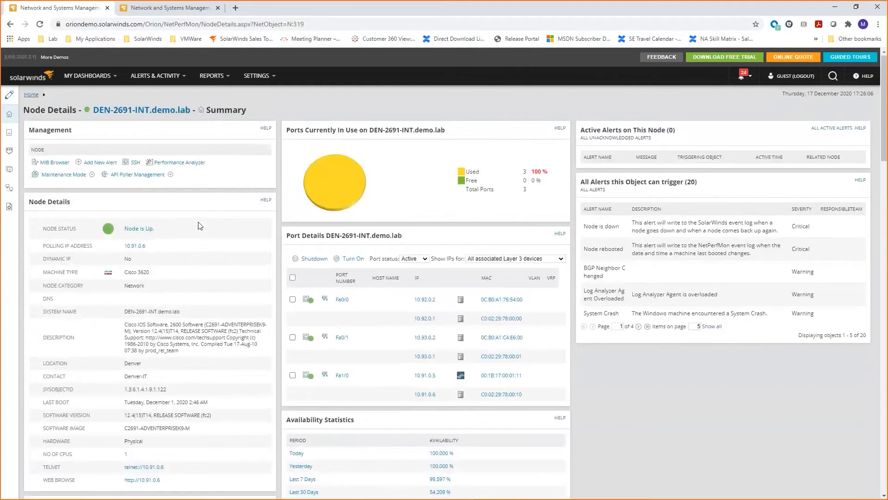
Go to the Orion Maps list and start a new map.
{"action": "left_click", "coordinate": [106, 77]}
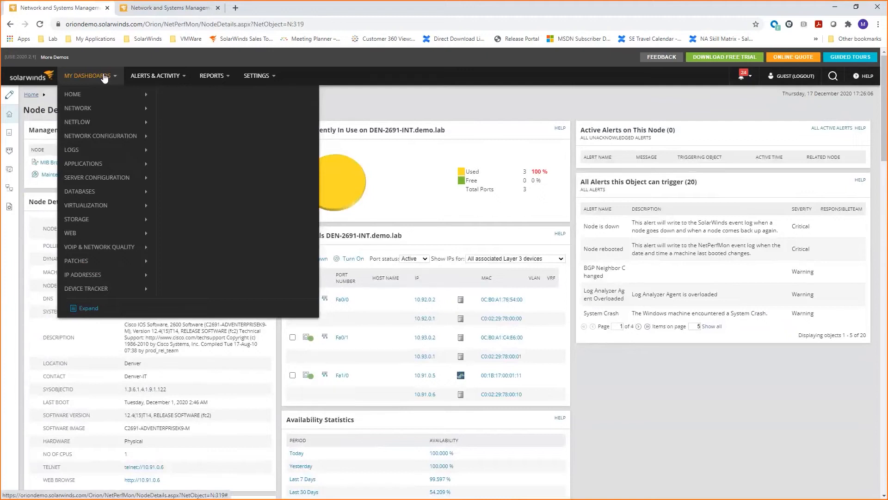
{"action": "mouse_move", "coordinate": [100, 90]}
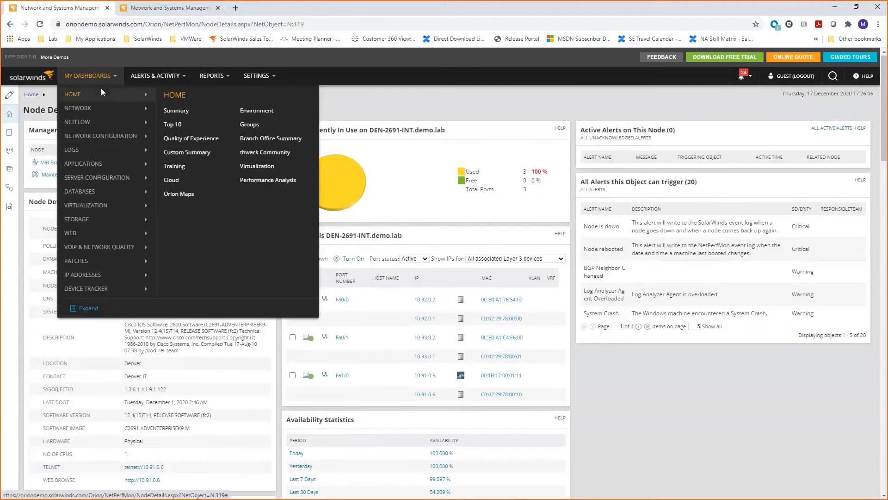
{"action": "left_click", "coordinate": [178, 194]}
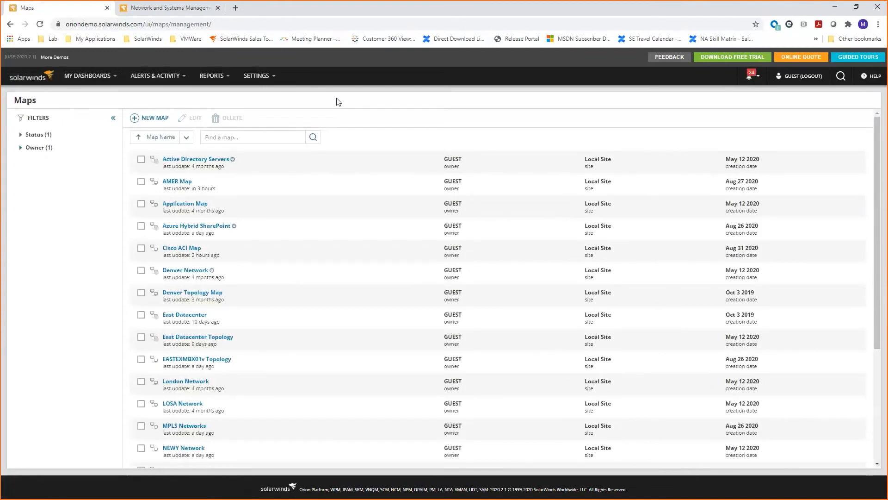
{"action": "left_click", "coordinate": [145, 117]}
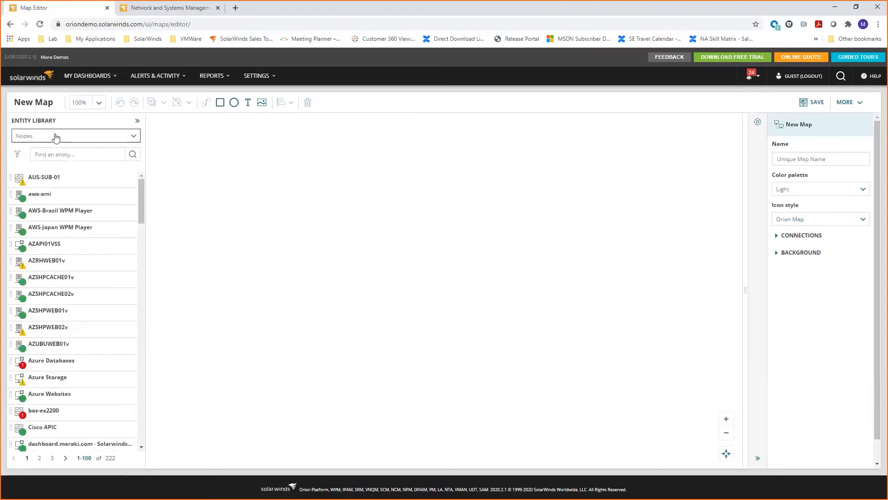
Find the "east" nodes in the entity library and place EAST-4331-WAN-CUBE and EAST-4506E-CORE on the map.
{"action": "left_click", "coordinate": [61, 155]}
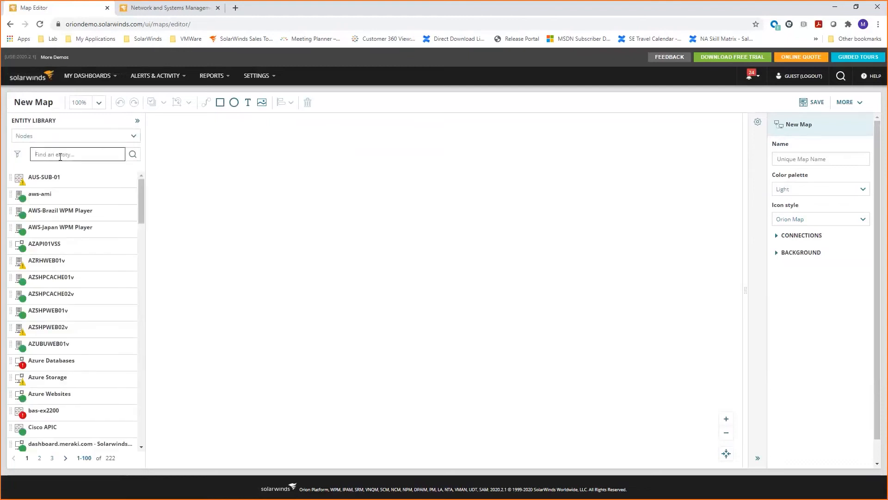
{"action": "type", "text": "east"}
{"action": "left_click_drag", "start_coordinate": [81, 180], "coordinate": [378, 191]}
{"action": "left_click_drag", "start_coordinate": [54, 194], "coordinate": [535, 203]}
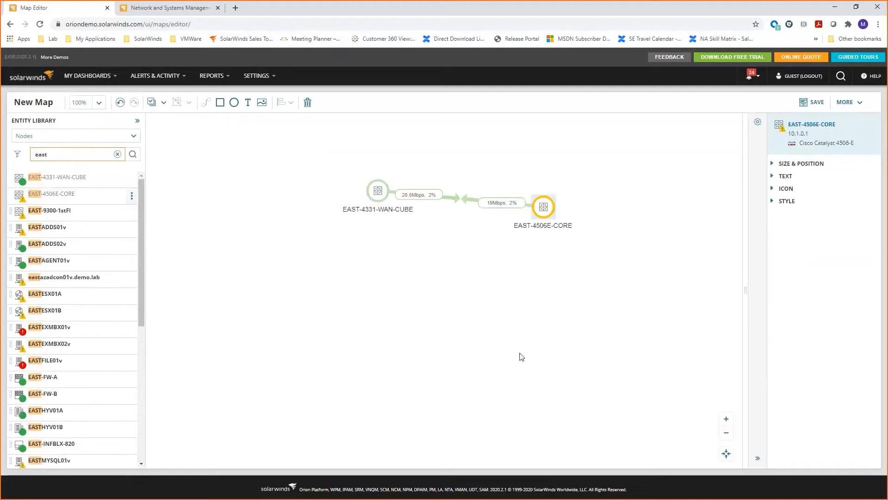
Move EAST-4331-WAN-CUBE farther from EAST-4506E-CORE and select the connection between the two nodes.
{"action": "left_click_drag", "start_coordinate": [379, 188], "coordinate": [312, 214]}
{"action": "left_click", "coordinate": [434, 208]}
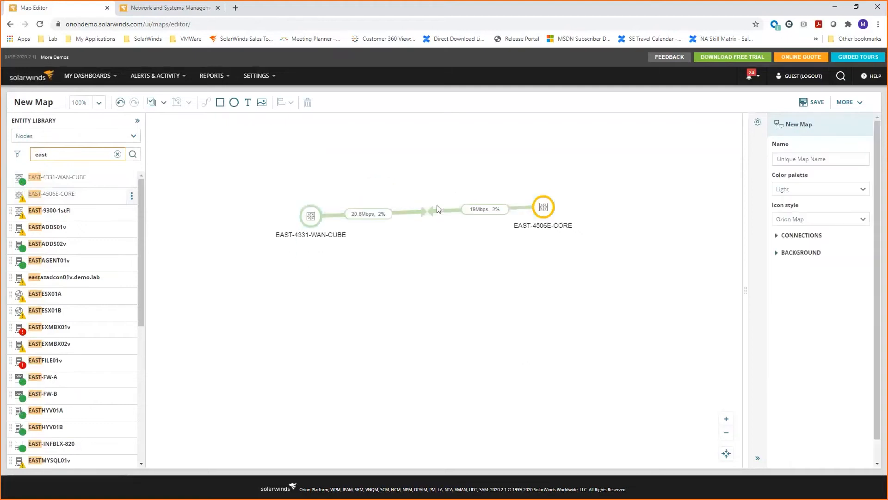
{"action": "left_click", "coordinate": [449, 210]}
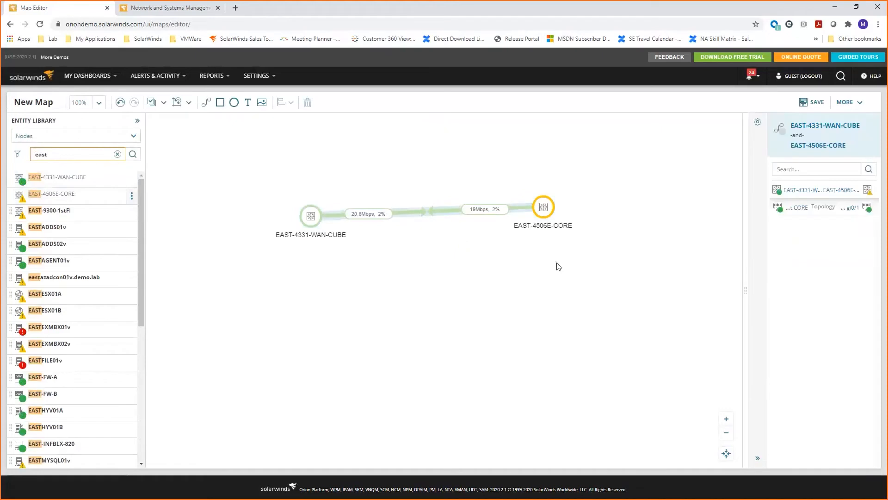
Look through the entity types offered in the entity library without changing the Nodes selection.
{"action": "left_click", "coordinate": [92, 139]}
{"action": "left_click_drag", "start_coordinate": [140, 160], "coordinate": [140, 178]}
{"action": "scroll", "coordinate": [91, 181], "scroll_direction": "down", "scroll_amount": 1}
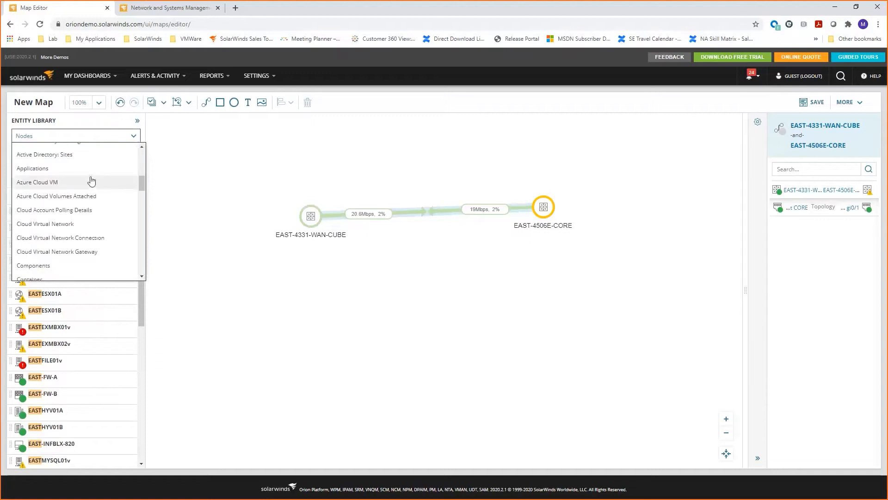
{"action": "scroll", "coordinate": [91, 183], "scroll_direction": "down", "scroll_amount": 2}
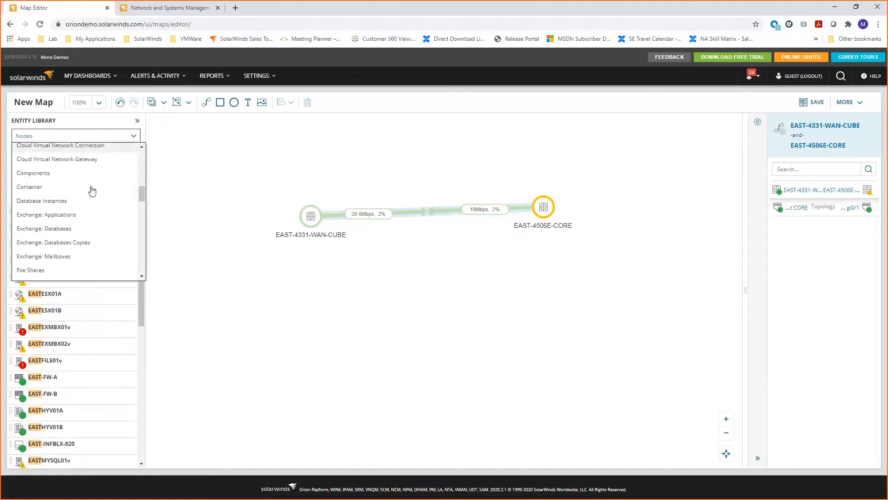
{"action": "scroll", "coordinate": [92, 190], "scroll_direction": "down", "scroll_amount": 2}
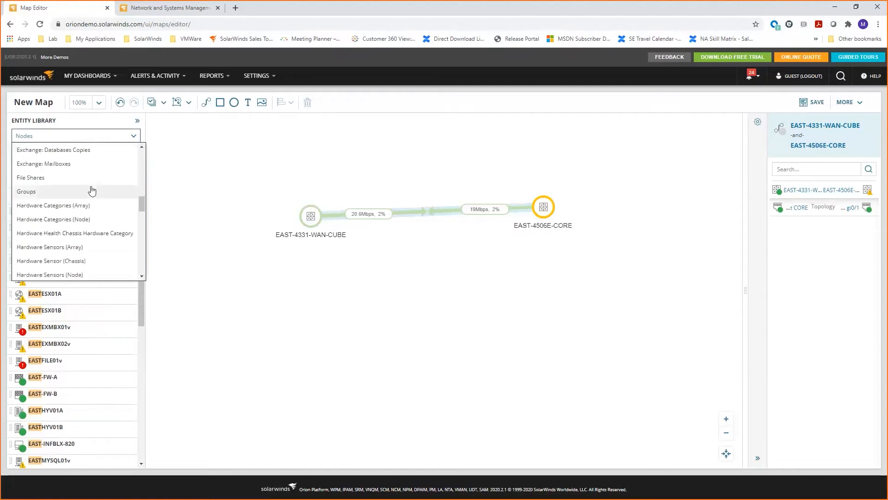
{"action": "scroll", "coordinate": [91, 190], "scroll_direction": "down", "scroll_amount": 1}
{"action": "left_click", "coordinate": [253, 134]}
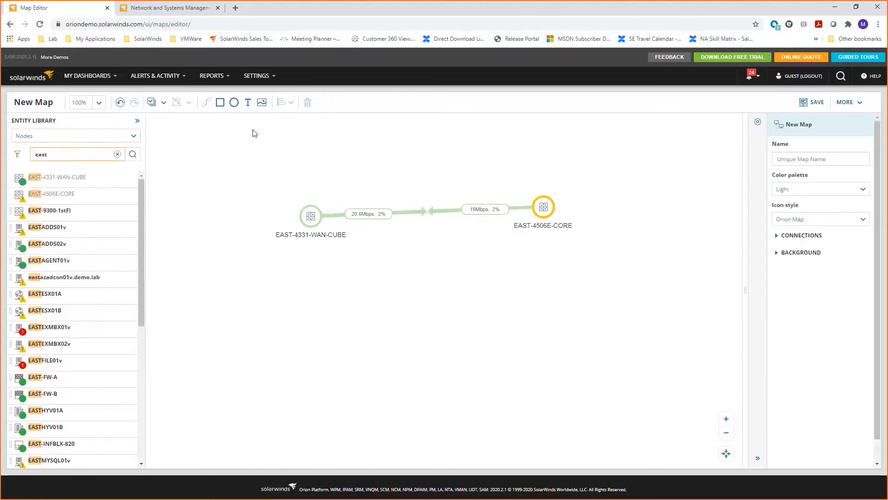
Leave the map editor without saving the new map and open the existing Active Directory Servers map to examine its servers.
{"action": "left_click", "coordinate": [95, 82]}
{"action": "left_click", "coordinate": [182, 196]}
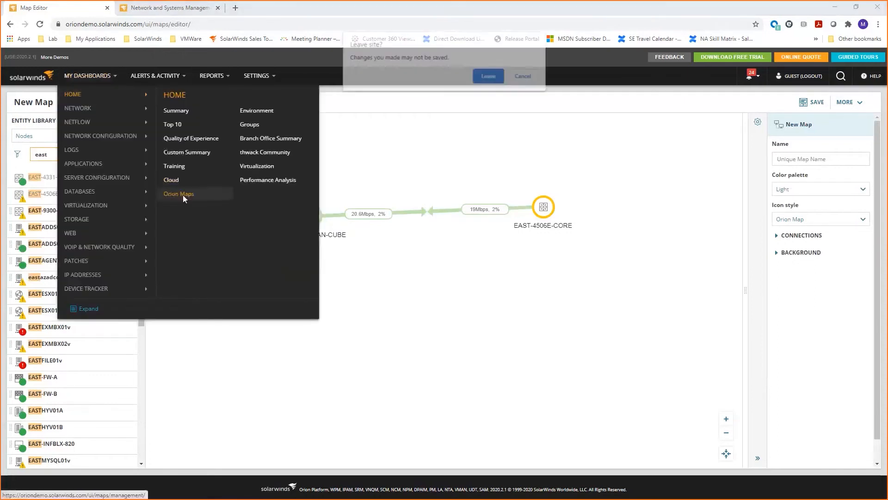
{"action": "key", "text": "Return"}
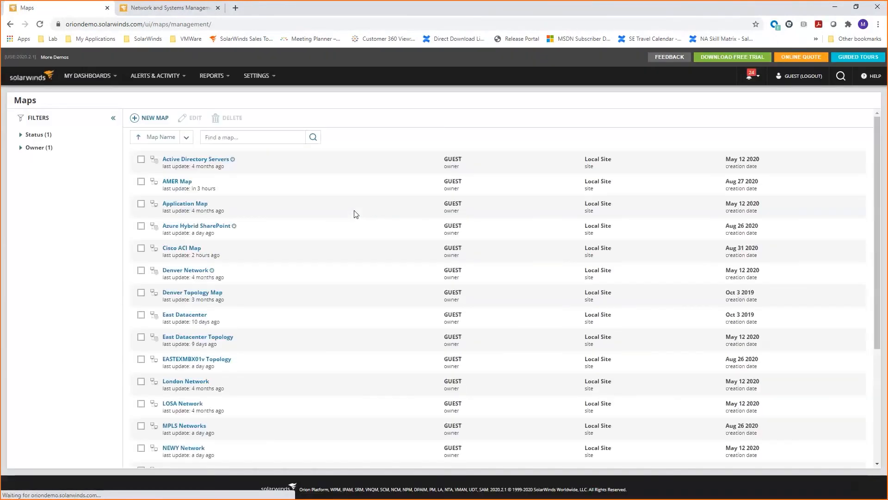
{"action": "left_click", "coordinate": [200, 161]}
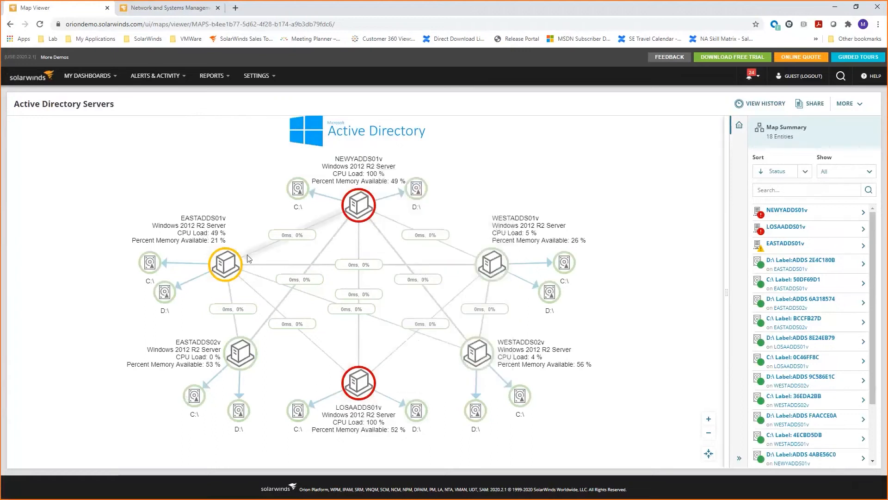
{"action": "mouse_move", "coordinate": [228, 269]}
{"action": "mouse_move", "coordinate": [356, 393]}
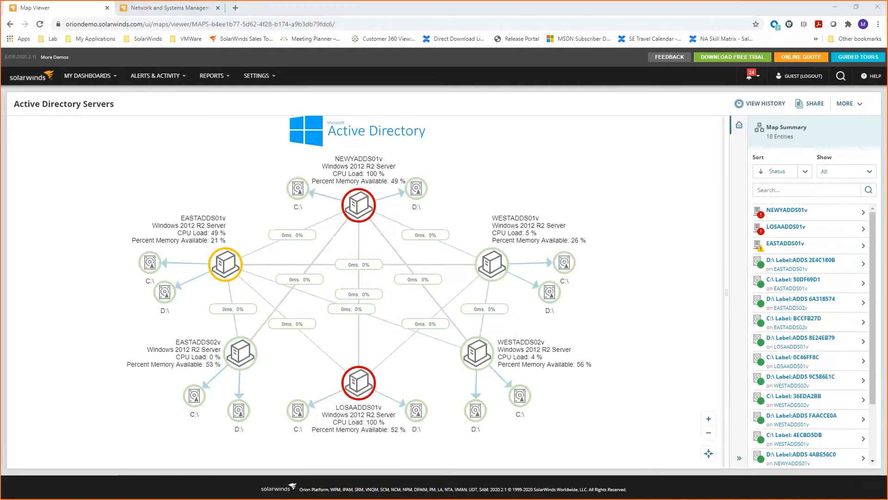
Open the history of the Active Directory Servers map and set its time range to the last 7 days.
{"action": "left_click", "coordinate": [763, 103]}
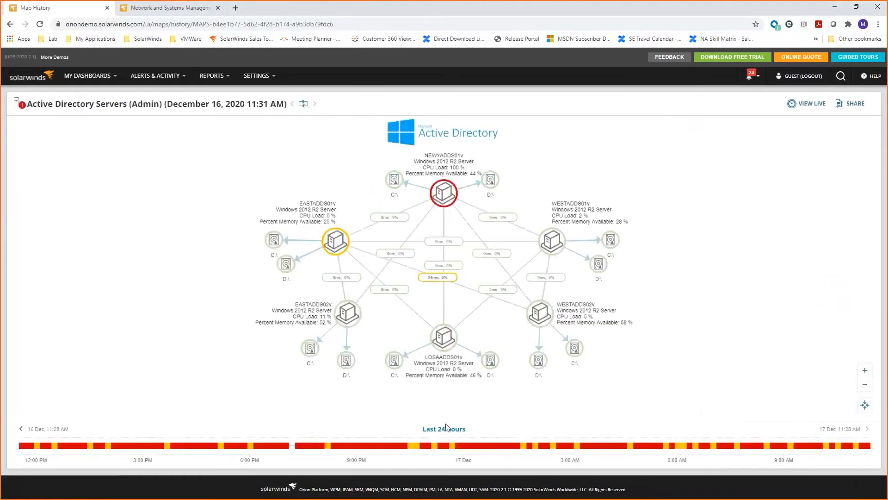
{"action": "left_click", "coordinate": [447, 430]}
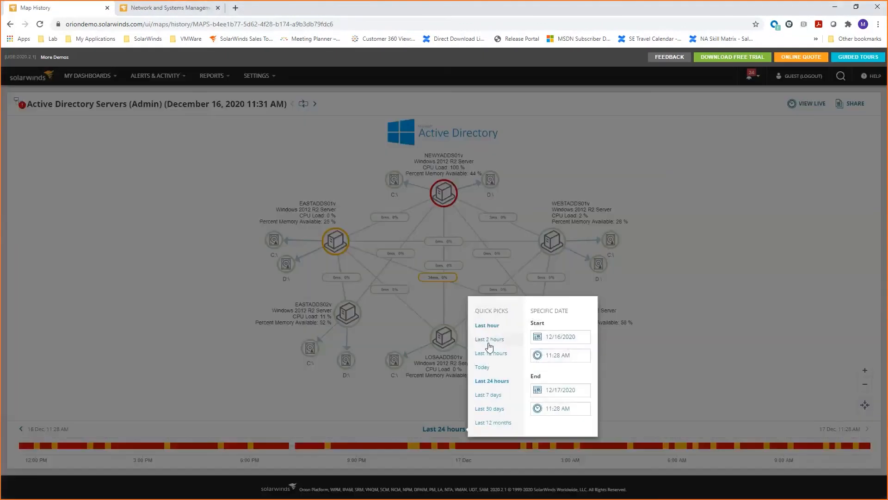
{"action": "left_click", "coordinate": [489, 396]}
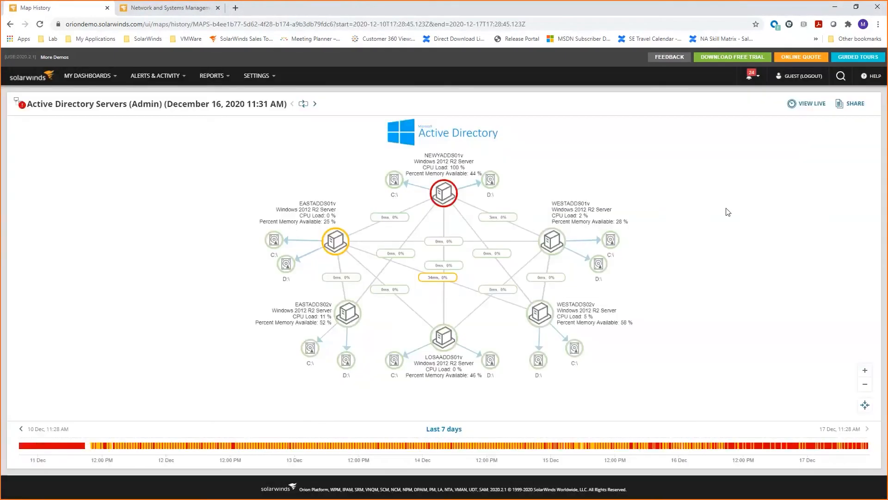
Shift the history one period back and forward again, and view the December 11, 2020 4:31 PM and December 14, 2020 5:21 AM snapshots.
{"action": "left_click", "coordinate": [21, 429]}
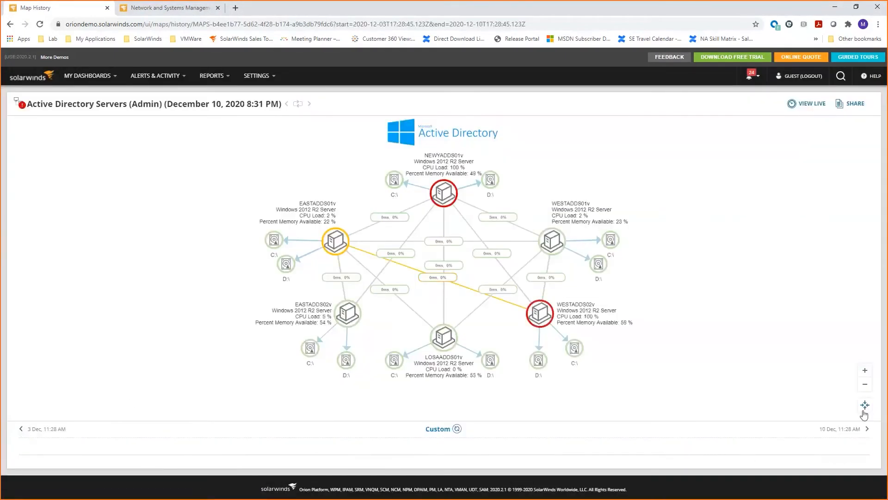
{"action": "left_click", "coordinate": [866, 430]}
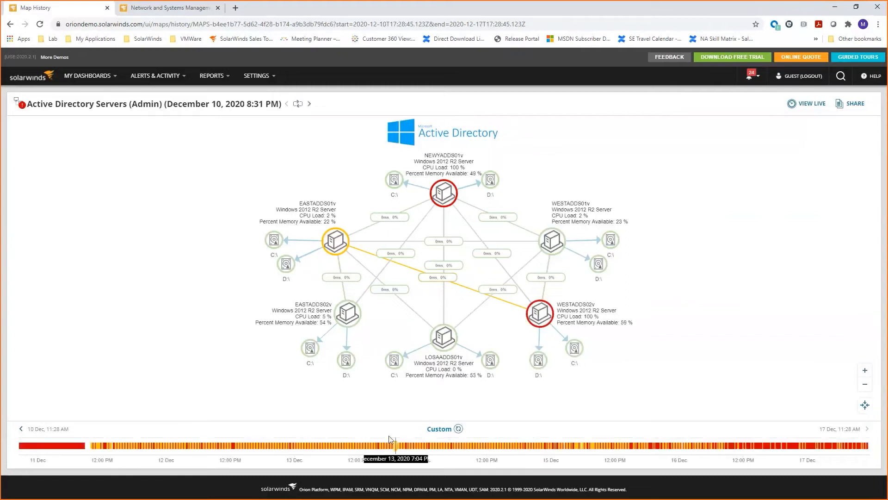
{"action": "left_click", "coordinate": [125, 447]}
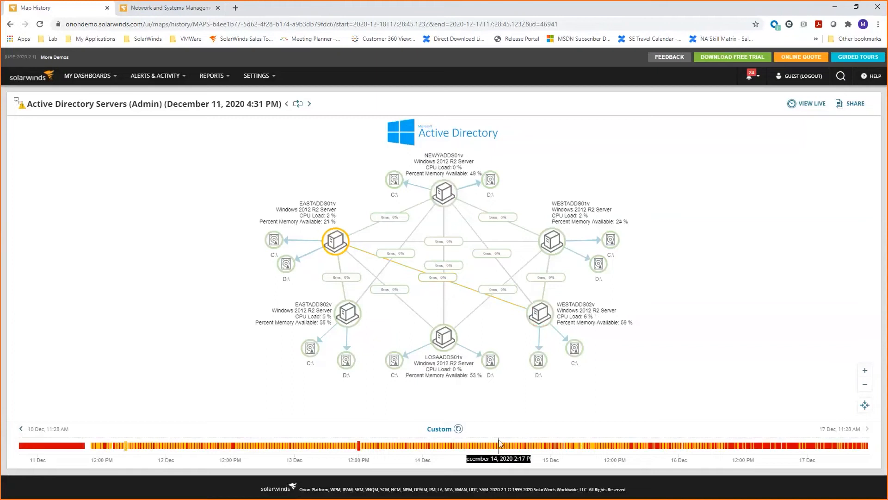
{"action": "left_click", "coordinate": [451, 447]}
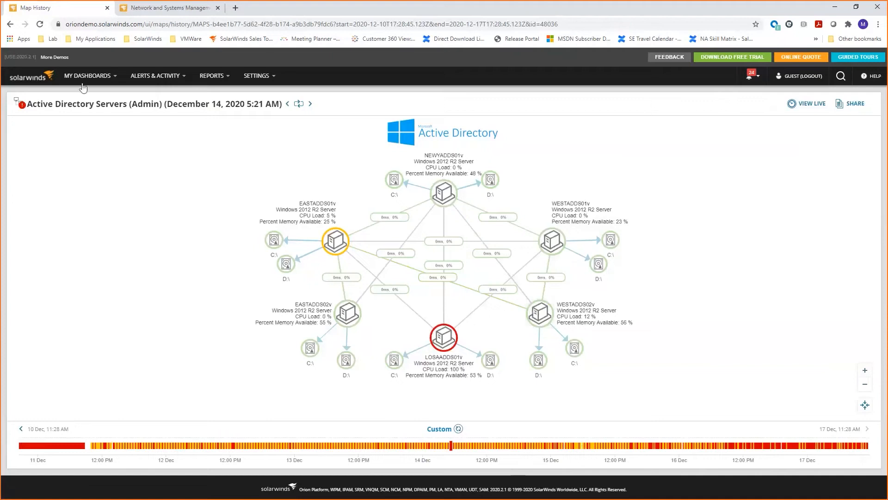
Return to the Orion Maps list and open the Azure Hybrid SharePoint map to view its cloud and on-premises entities.
{"action": "mouse_move", "coordinate": [85, 79]}
{"action": "left_click", "coordinate": [193, 199]}
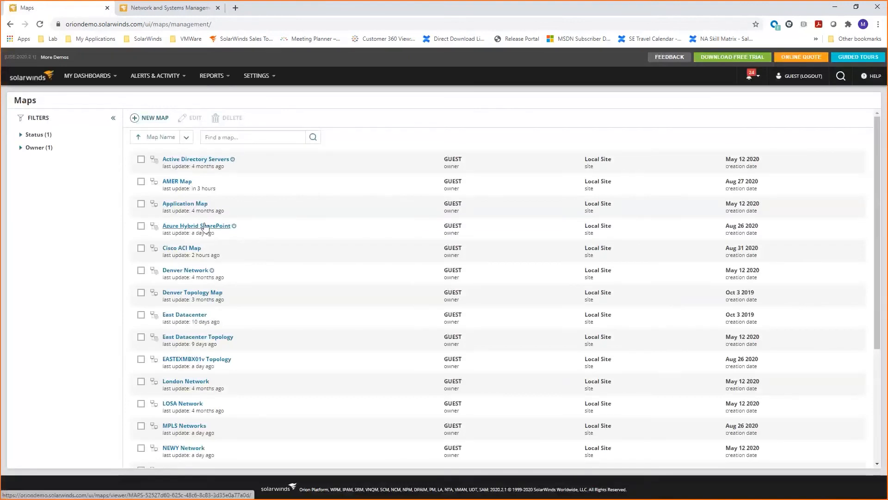
{"action": "left_click", "coordinate": [224, 226]}
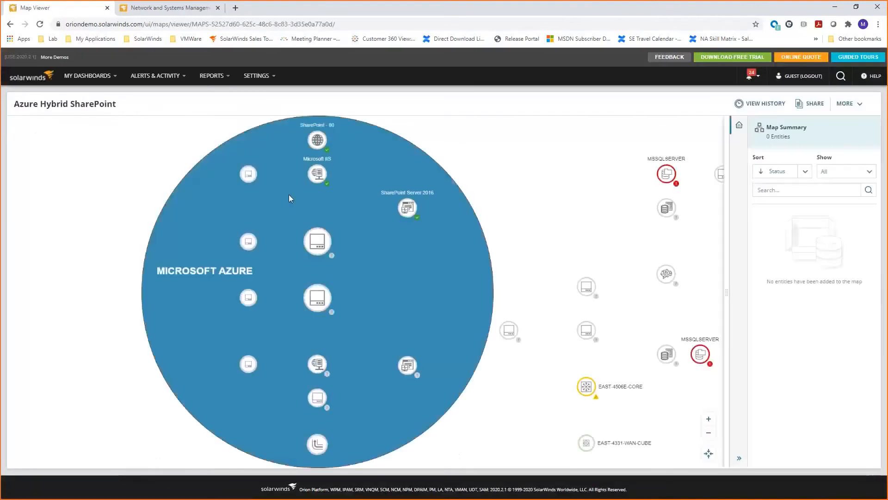
{"action": "left_click_drag", "start_coordinate": [541, 180], "coordinate": [457, 176]}
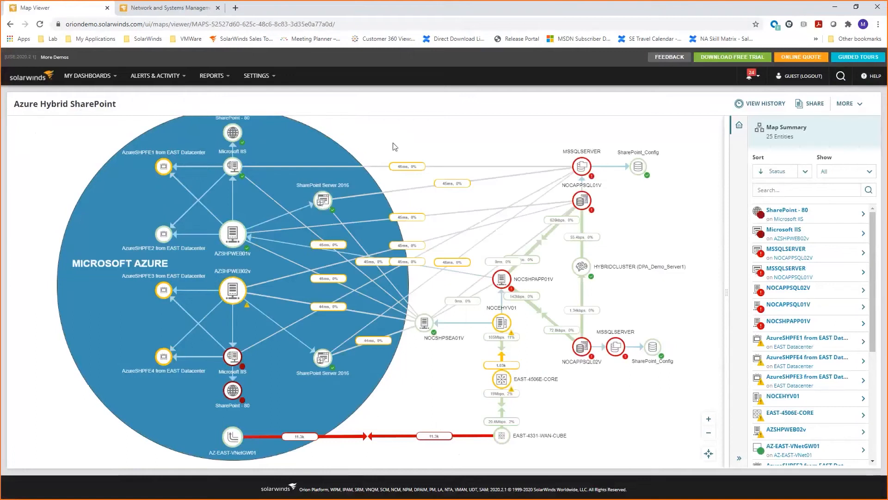
Examine the connection between SharePoint Server 2016 and MSSQLSERVER on the map, including the MSSQLSERVER status details, and return to the map summary.
{"action": "left_click_drag", "start_coordinate": [396, 144], "coordinate": [397, 153]}
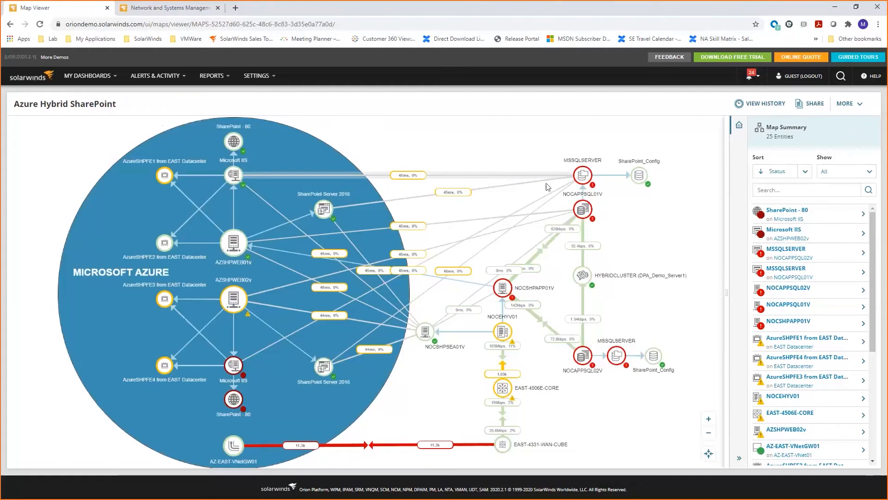
{"action": "left_click", "coordinate": [461, 195]}
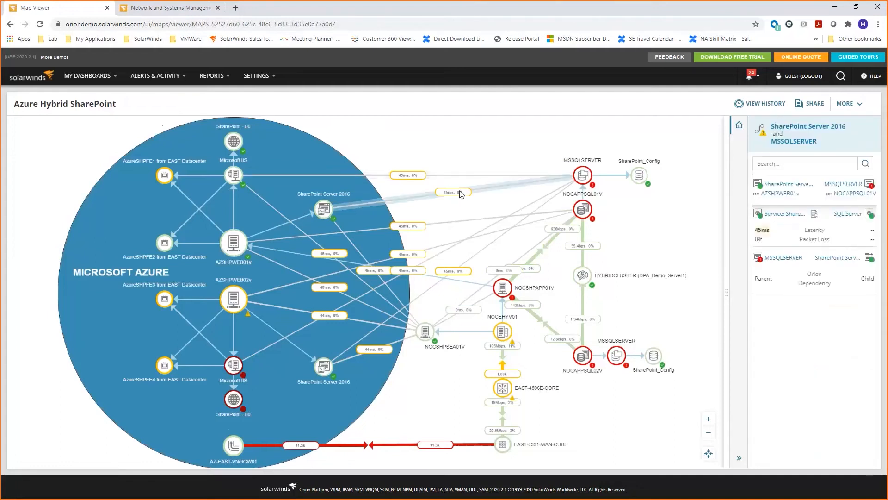
{"action": "left_click_drag", "start_coordinate": [726, 291], "coordinate": [588, 294]}
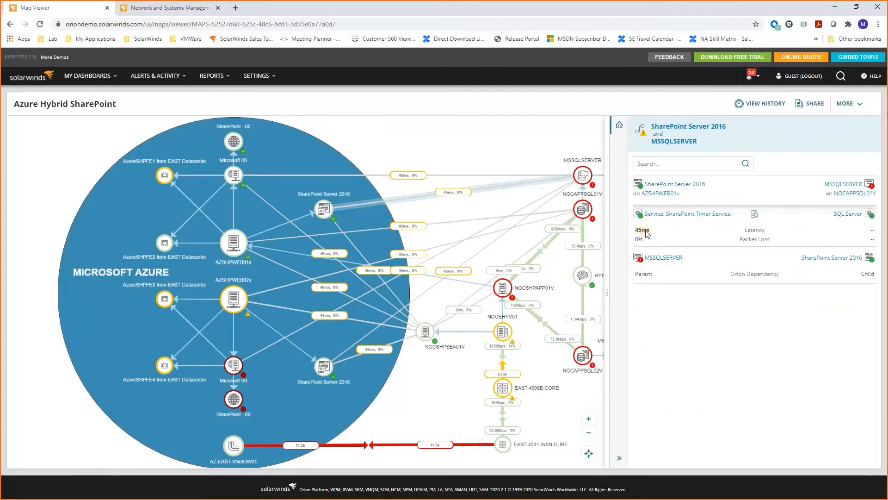
{"action": "mouse_move", "coordinate": [650, 261]}
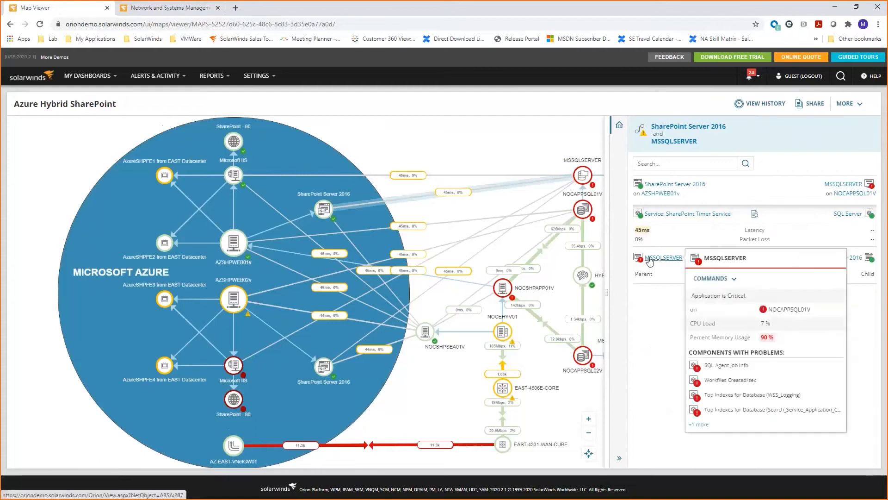
{"action": "mouse_move", "coordinate": [586, 184]}
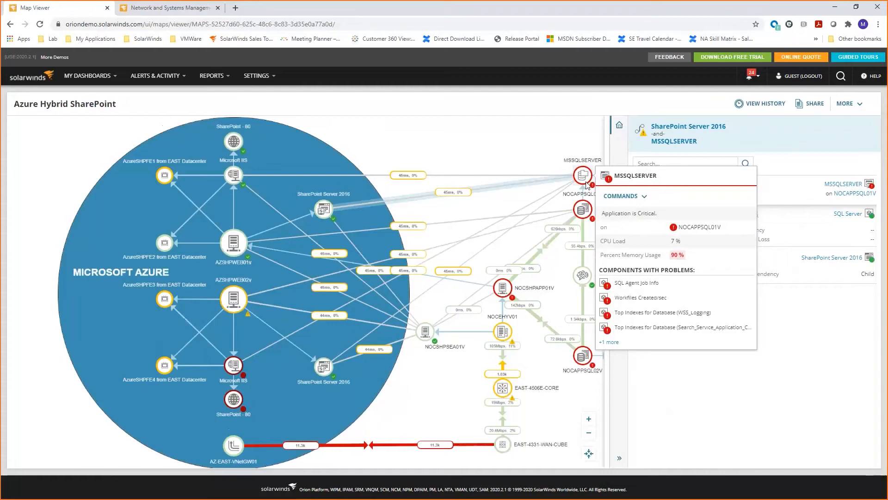
{"action": "left_click", "coordinate": [500, 163]}
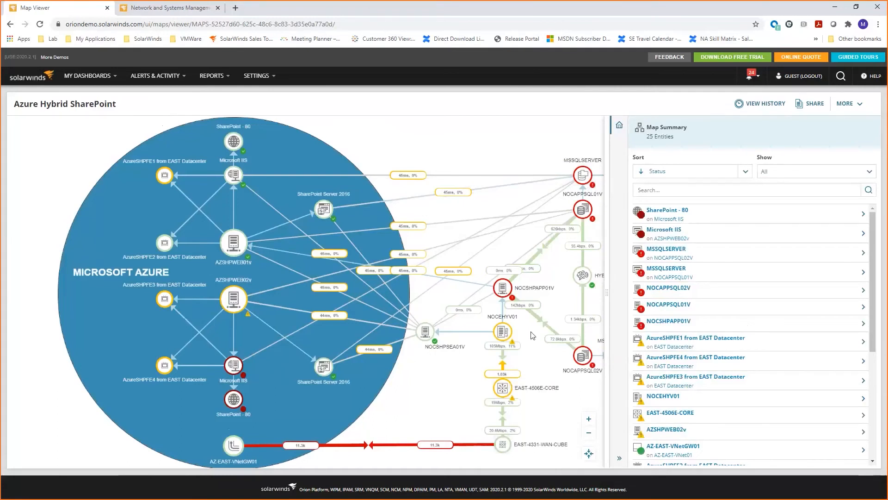
{"action": "left_click_drag", "start_coordinate": [607, 295], "coordinate": [726, 292]}
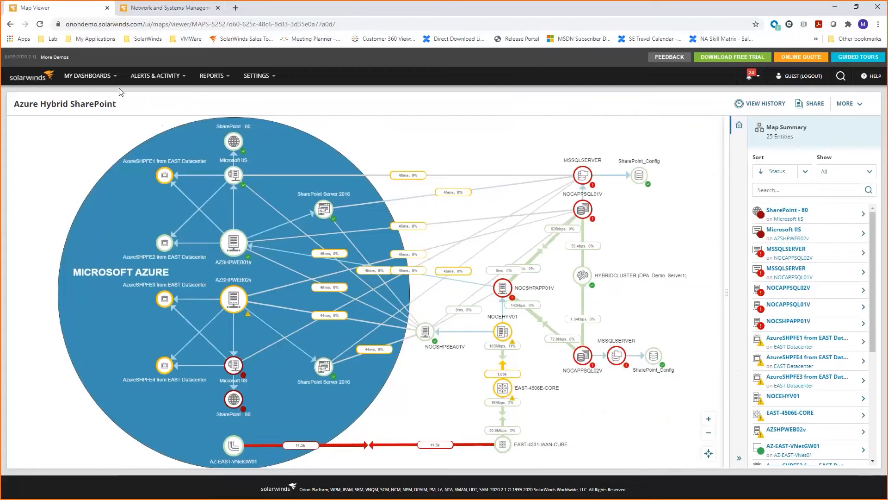
Open the Performance Analysis dashboard and start a new analysis project.
{"action": "left_click", "coordinate": [88, 75]}
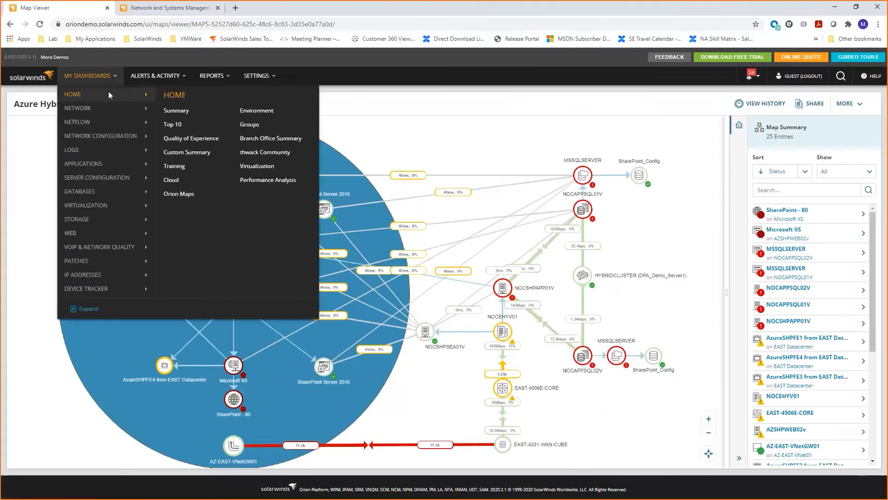
{"action": "left_click", "coordinate": [260, 182]}
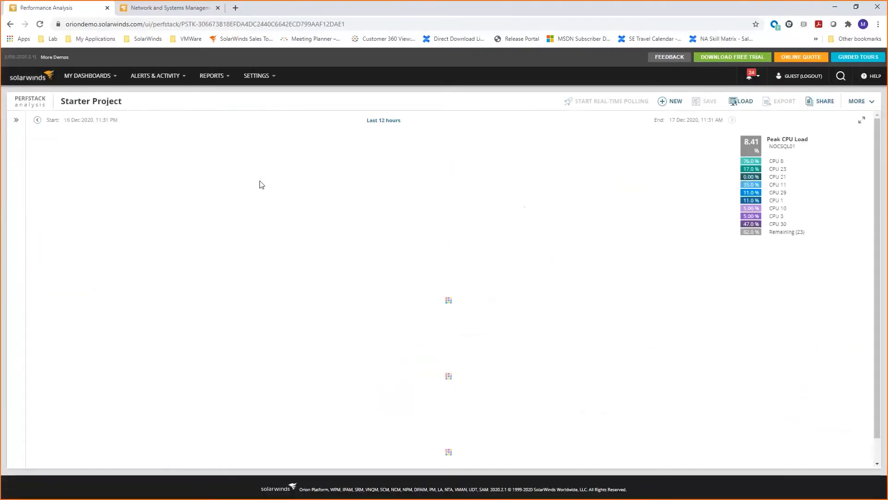
{"action": "left_click", "coordinate": [665, 105]}
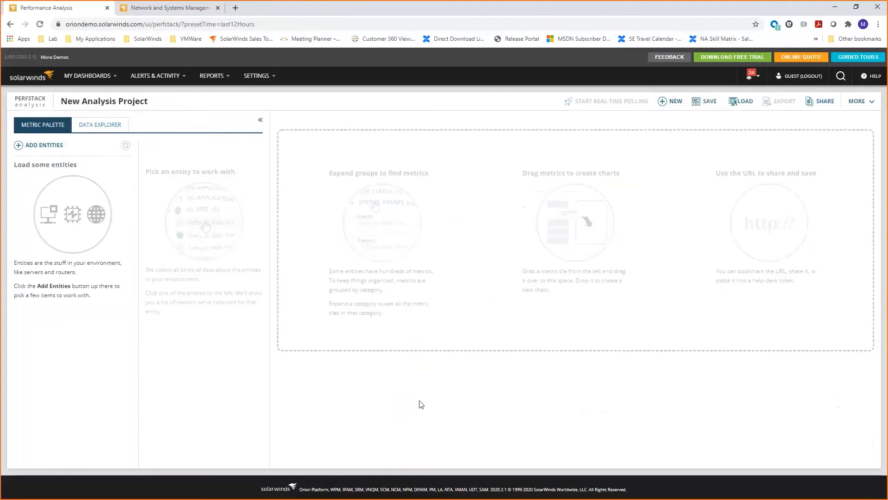
Search the node entities for "east" and add EAST-4331-WAN-CUBE and EAST-4506E-CORE to the metric palette.
{"action": "left_click", "coordinate": [38, 149]}
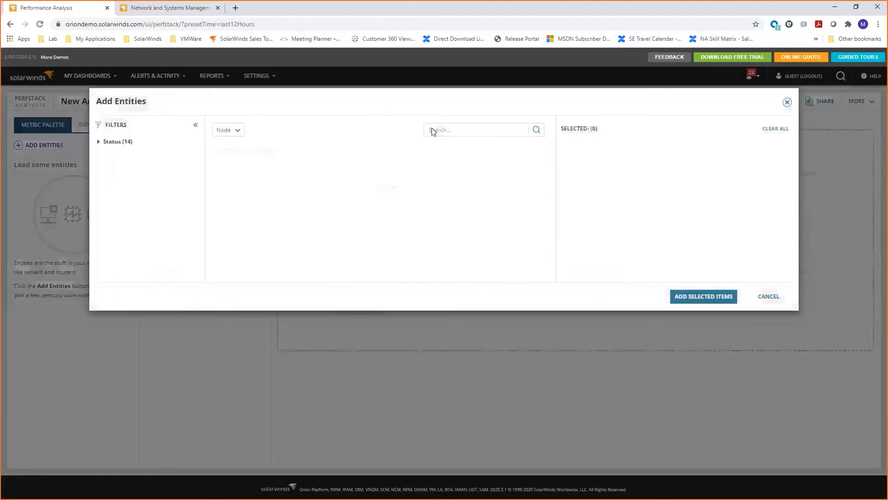
{"action": "type", "text": "east"}
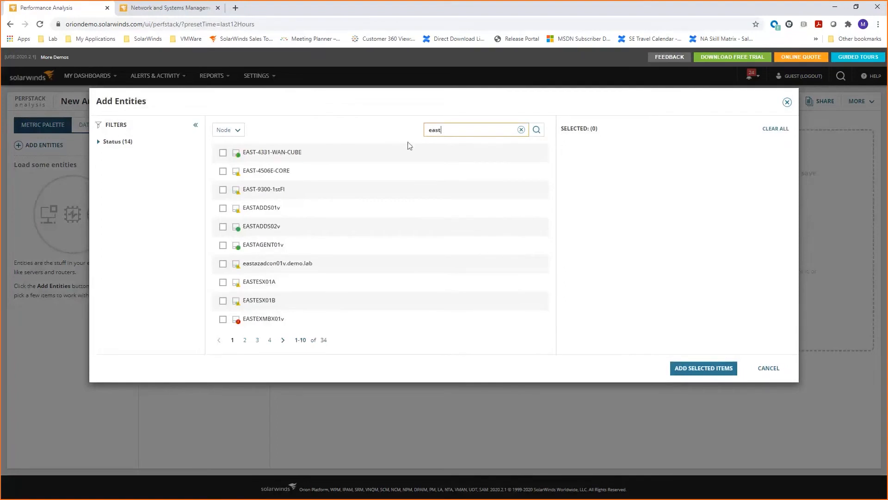
{"action": "left_click", "coordinate": [223, 153]}
{"action": "left_click", "coordinate": [223, 172]}
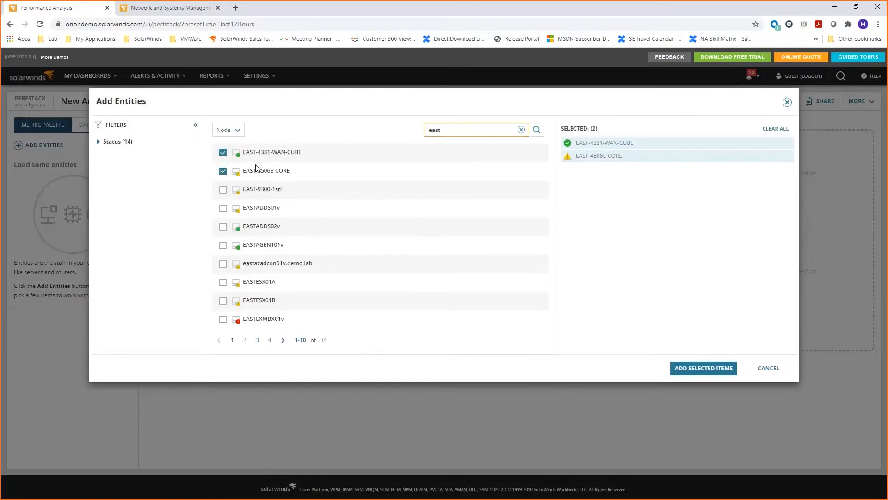
{"action": "left_click", "coordinate": [698, 367]}
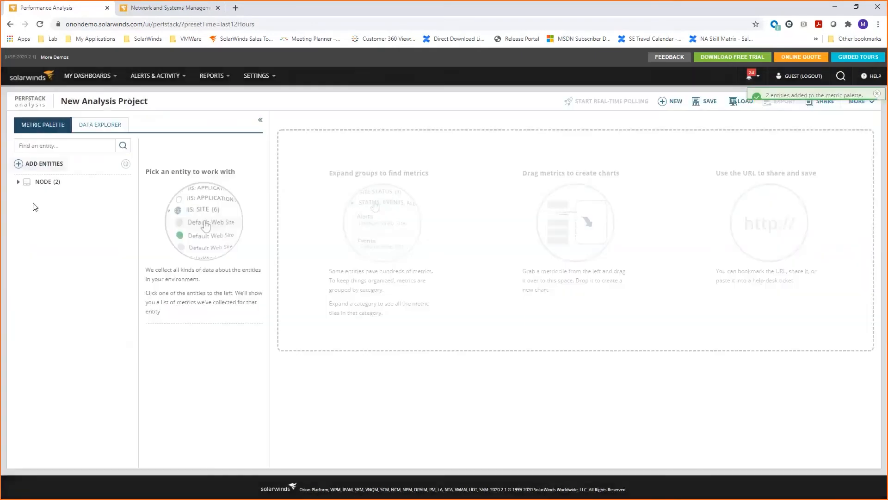
Plot Average CPU Load and Average Memory Used of EAST-4331-WAN-CUBE together in one chart.
{"action": "left_click", "coordinate": [26, 179]}
{"action": "left_click", "coordinate": [79, 198]}
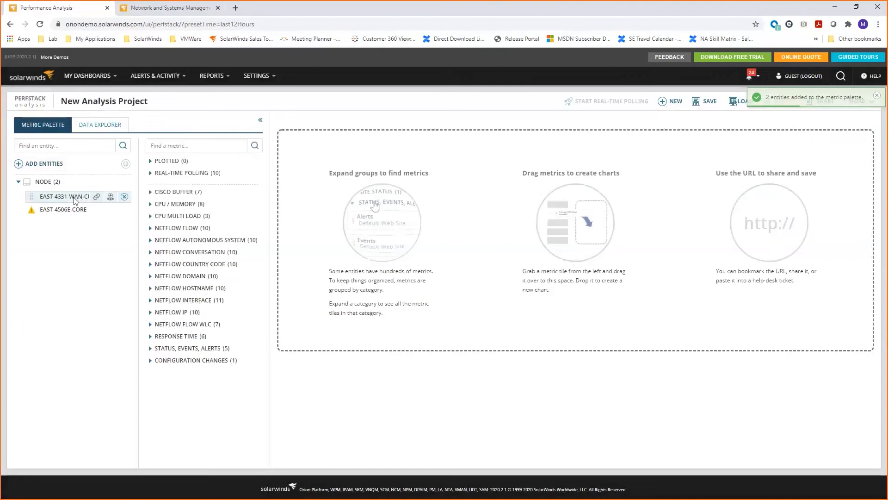
{"action": "left_click", "coordinate": [150, 204]}
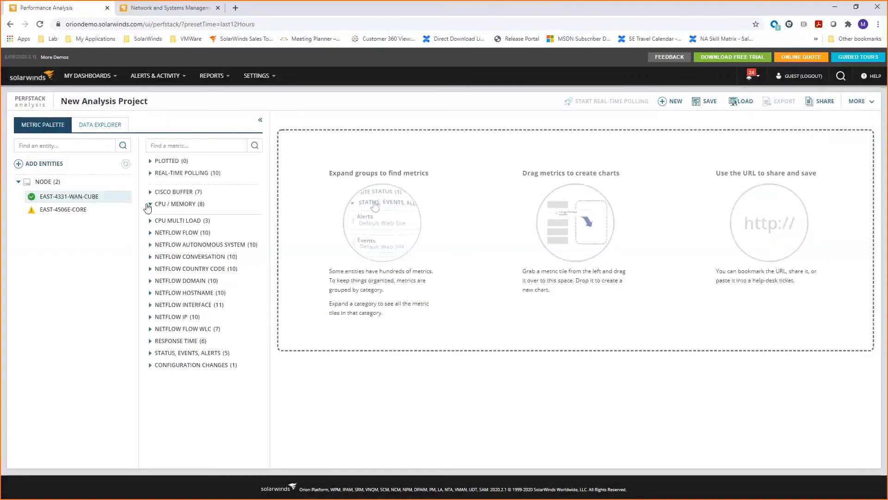
{"action": "left_click_drag", "start_coordinate": [190, 226], "coordinate": [365, 160]}
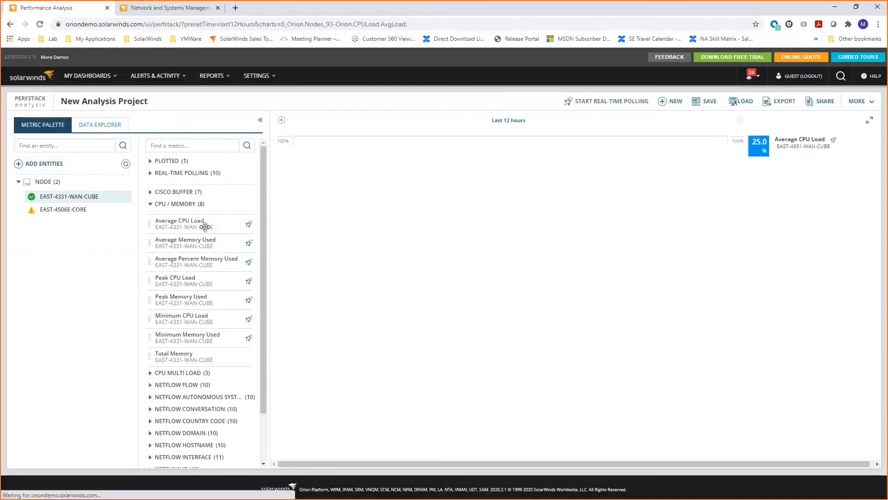
{"action": "left_click_drag", "start_coordinate": [184, 245], "coordinate": [381, 337]}
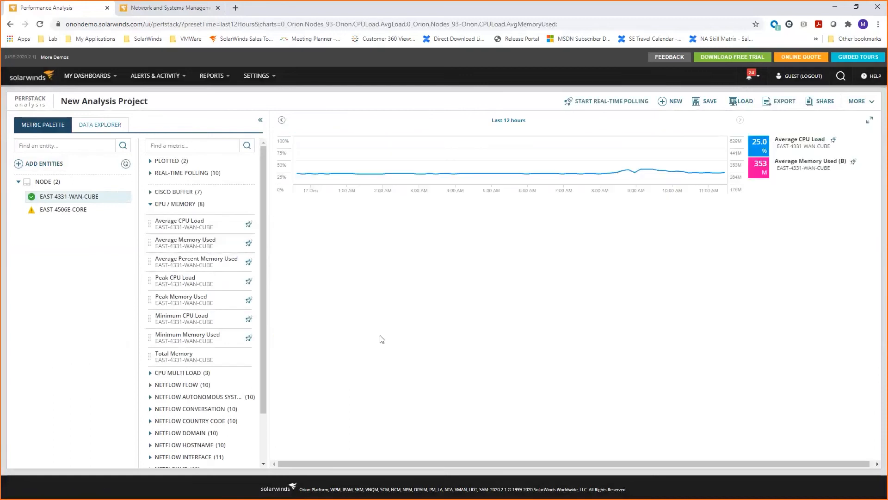
Plot Average CPU Load and Average Memory Used of EAST-4506E-CORE together in a second chart below the first.
{"action": "left_click", "coordinate": [48, 211]}
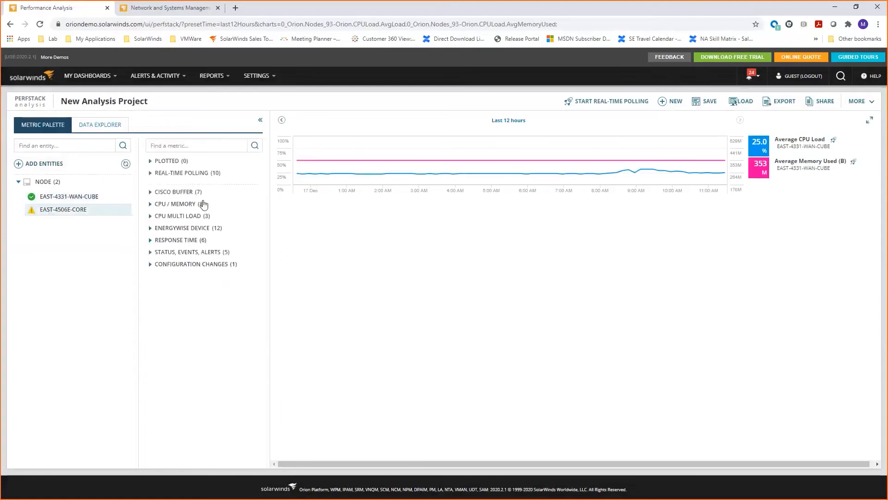
{"action": "left_click", "coordinate": [151, 204]}
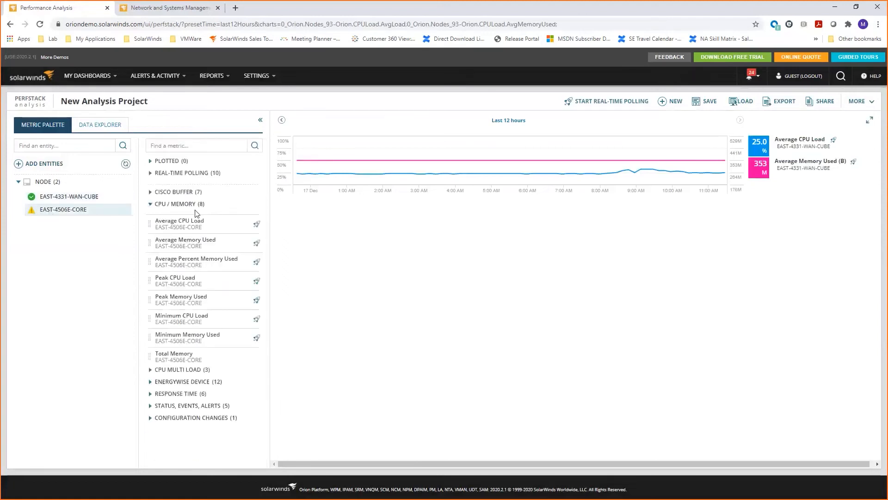
{"action": "left_click_drag", "start_coordinate": [248, 222], "coordinate": [360, 239]}
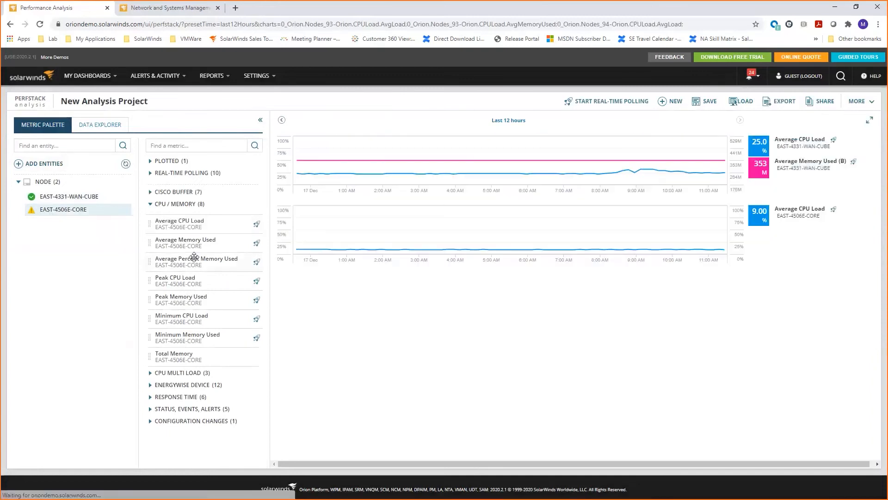
{"action": "left_click_drag", "start_coordinate": [190, 252], "coordinate": [392, 266]}
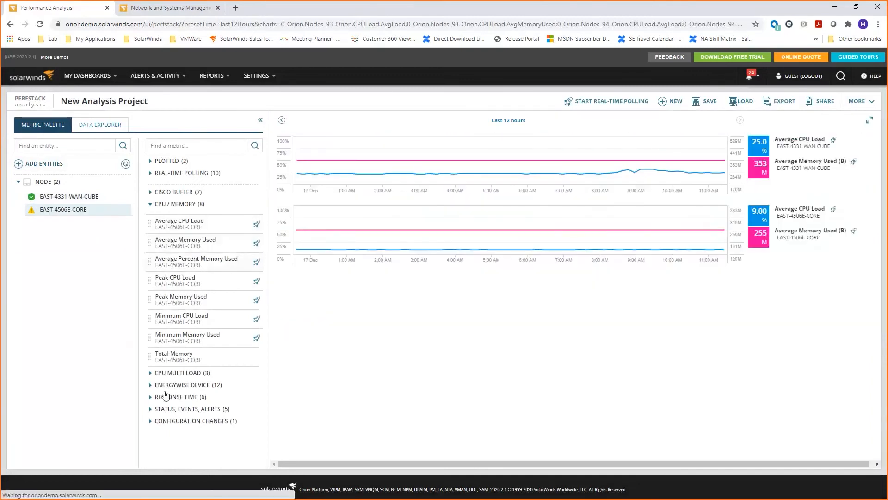
Add separate Traps charts for EAST-4506E-CORE and EAST-4331-WAN-CUBE above the CPU and memory charts, with the EAST-4331-WAN-CUBE chart first.
{"action": "left_click", "coordinate": [150, 409]}
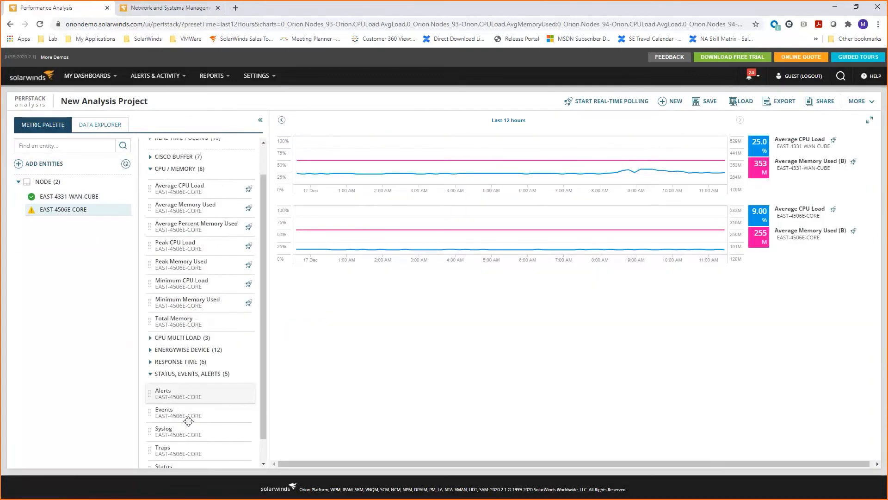
{"action": "scroll", "coordinate": [187, 427], "scroll_direction": "down", "scroll_amount": 2}
{"action": "left_click_drag", "start_coordinate": [182, 426], "coordinate": [434, 148]}
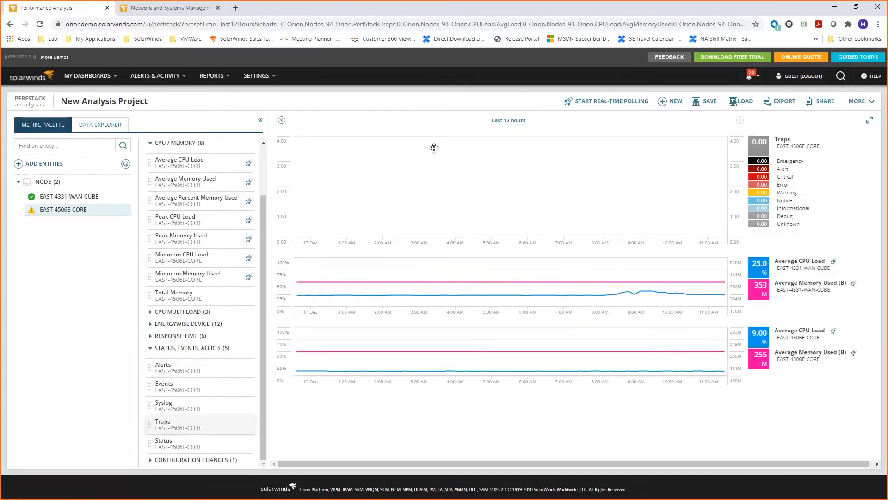
{"action": "left_click", "coordinate": [67, 198]}
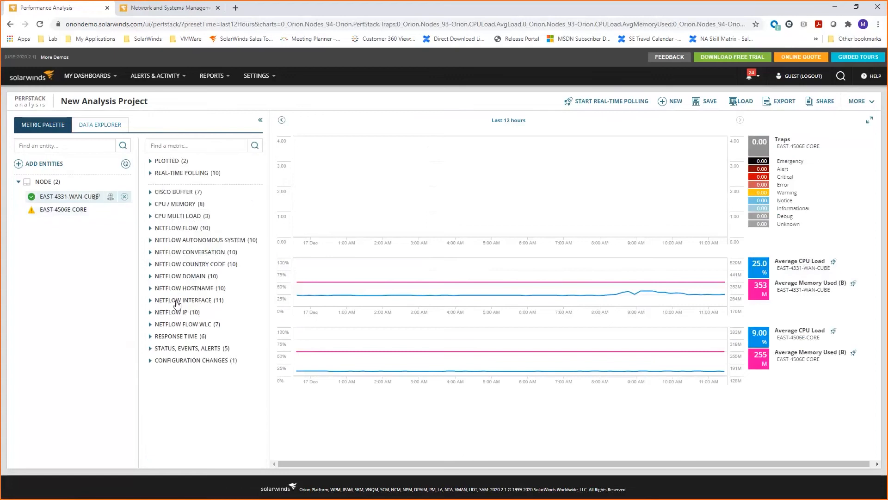
{"action": "left_click", "coordinate": [151, 350]}
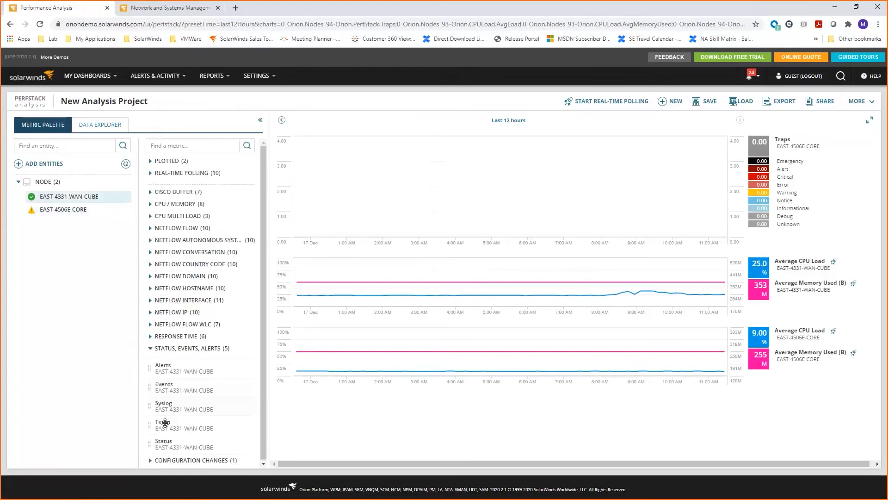
{"action": "left_click_drag", "start_coordinate": [173, 422], "coordinate": [403, 145]}
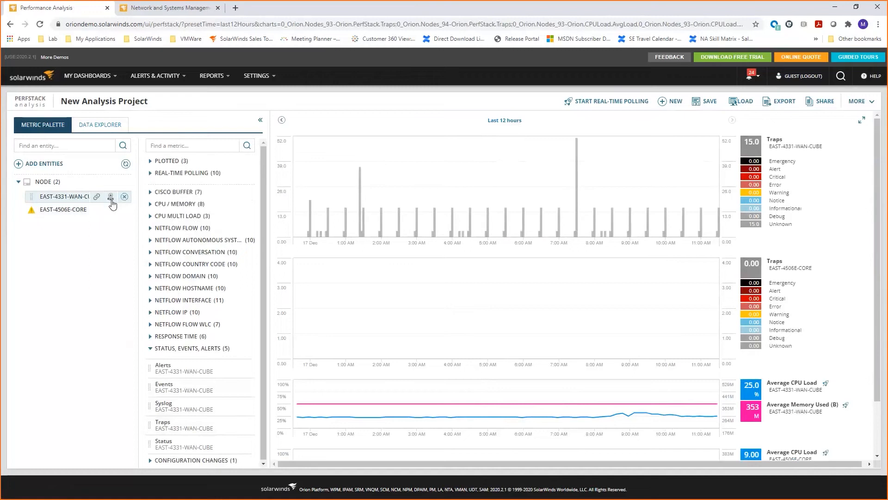
Add all entities related to EAST-4331-WAN-CUBE to the palette and select its GigabitEthernet0/0/0 WAN Uplinks interface.
{"action": "left_click", "coordinate": [110, 196]}
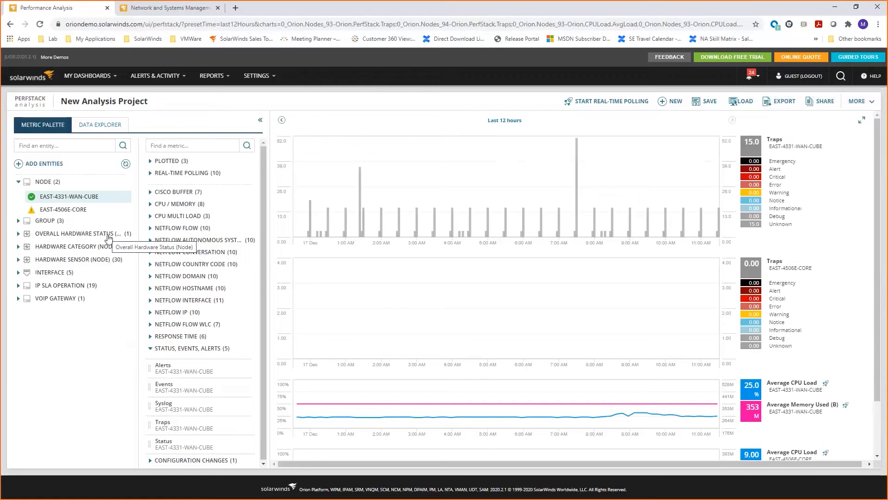
{"action": "mouse_move", "coordinate": [111, 197]}
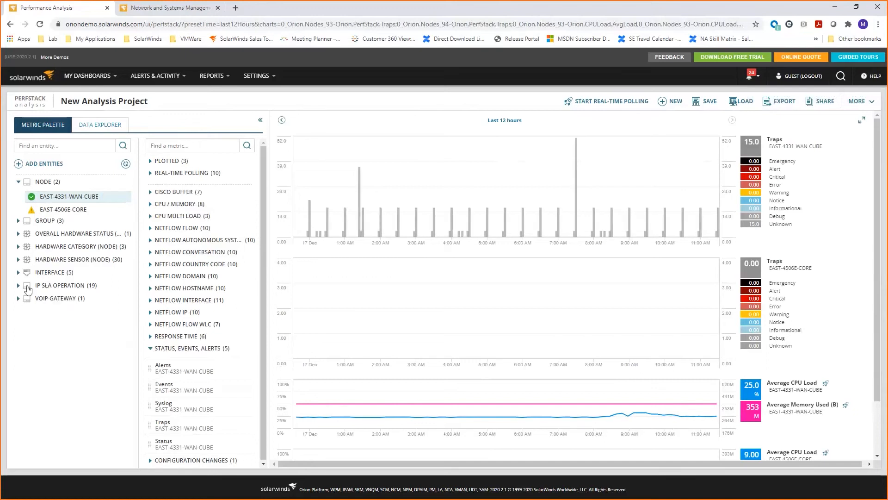
{"action": "left_click", "coordinate": [18, 273]}
{"action": "left_click", "coordinate": [76, 291]}
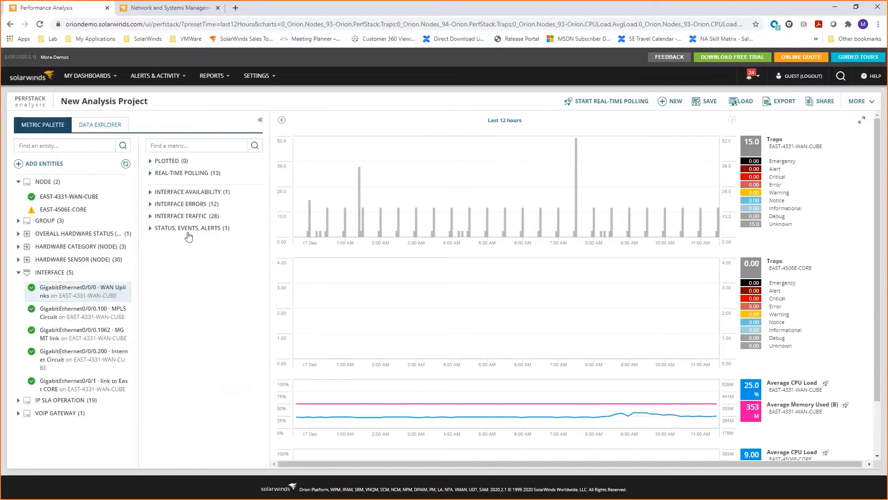
Plot the WAN Uplinks interface's Received Discards, Received Errors, Transmit Discards and Transmit Errors in one chart between the two Traps charts.
{"action": "left_click", "coordinate": [150, 204]}
{"action": "left_click", "coordinate": [156, 193]}
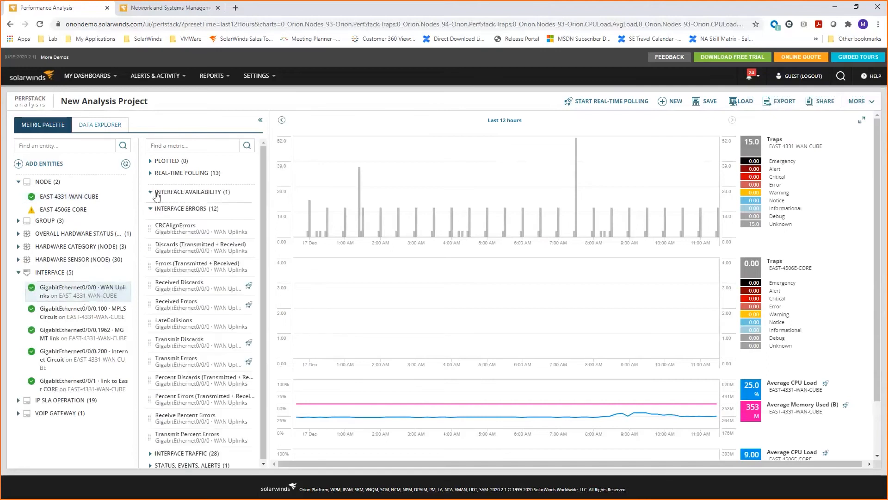
{"action": "left_click", "coordinate": [151, 192]}
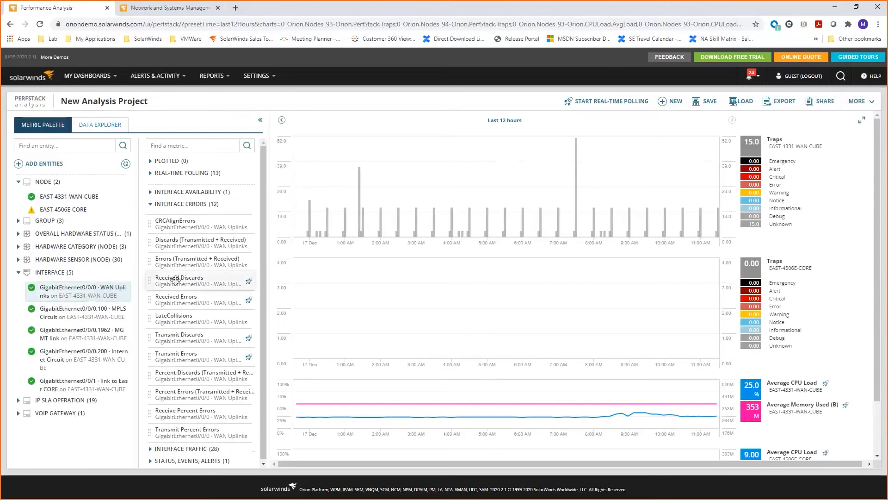
{"action": "left_click_drag", "start_coordinate": [184, 284], "coordinate": [351, 295]}
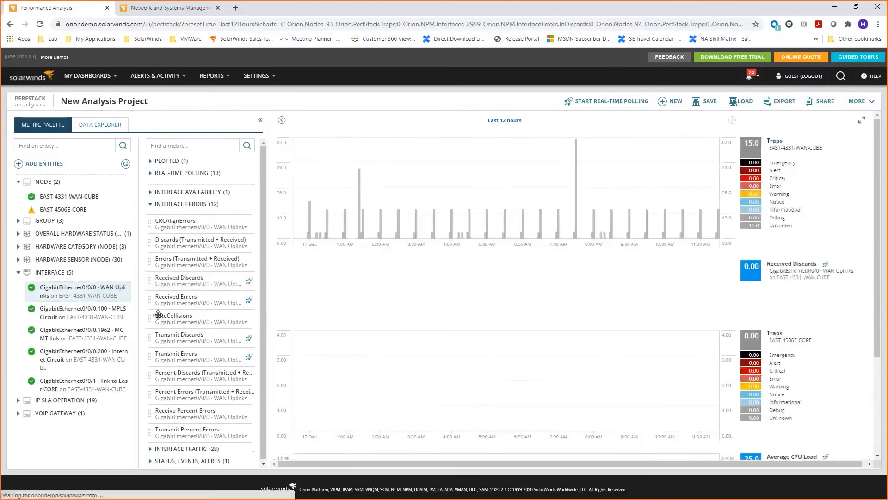
{"action": "left_click_drag", "start_coordinate": [166, 302], "coordinate": [357, 334]}
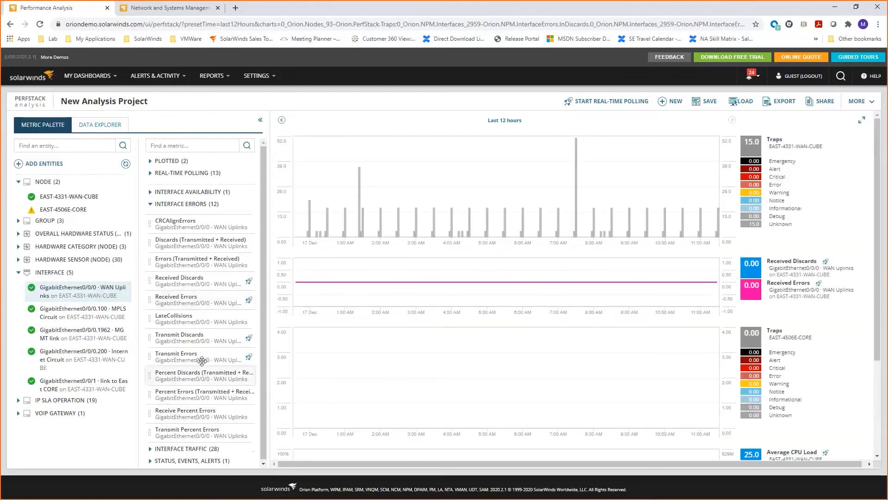
{"action": "left_click_drag", "start_coordinate": [197, 342], "coordinate": [363, 332]}
{"action": "left_click_drag", "start_coordinate": [176, 357], "coordinate": [382, 327]}
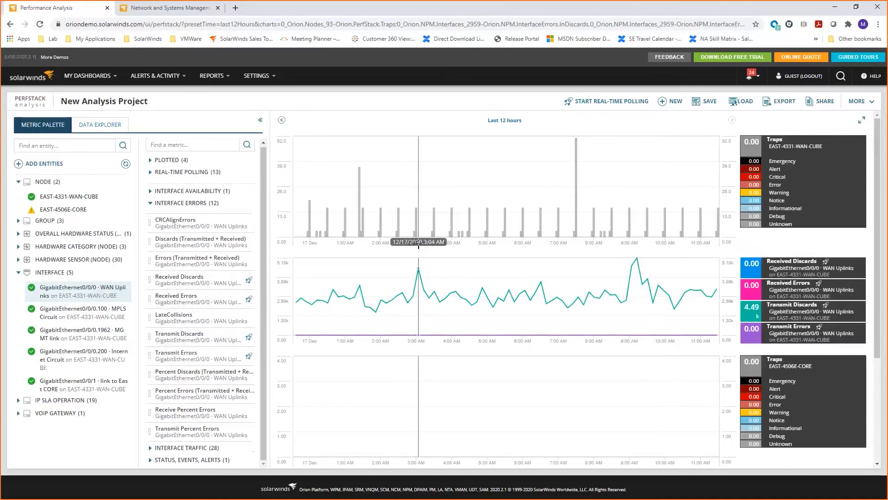
Search the node entities for "nocehyv" and add NOCEHYV01 to the metric palette.
{"action": "scroll", "coordinate": [417, 248], "scroll_direction": "down", "scroll_amount": 2}
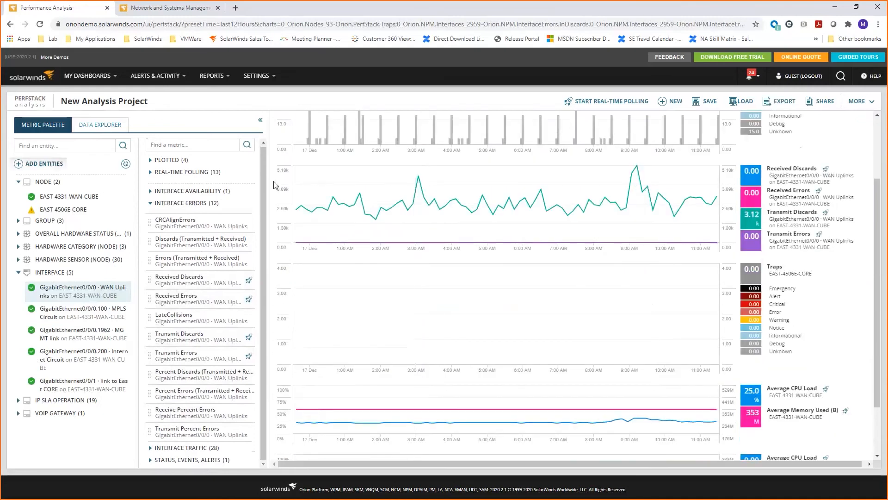
{"action": "left_click", "coordinate": [55, 163]}
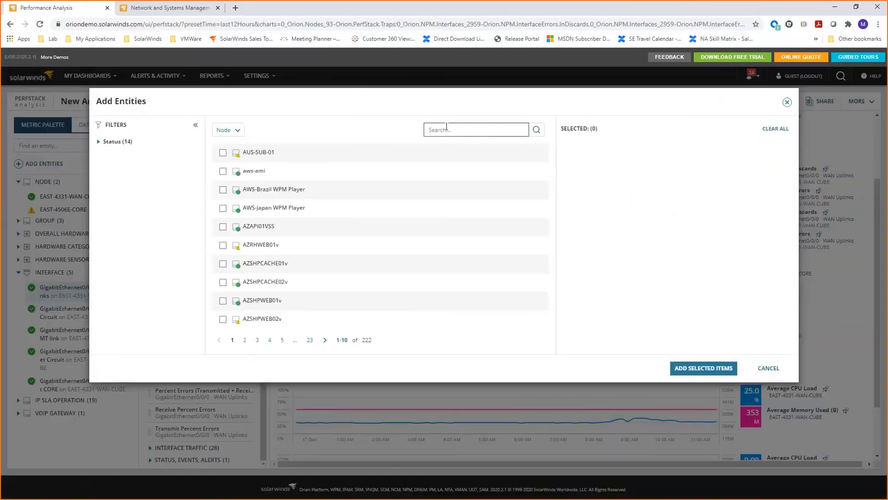
{"action": "type", "text": "o"}
{"action": "key", "text": "BackSpace"}
{"action": "type", "text": "nocehyv"}
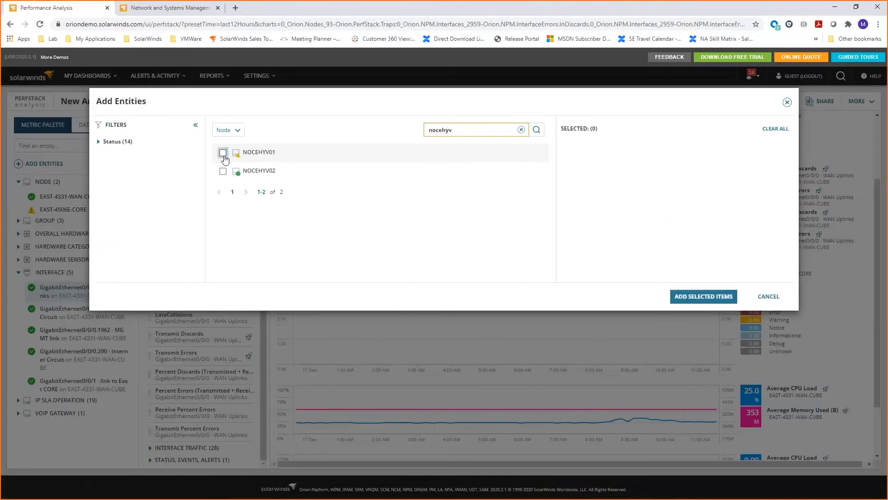
{"action": "left_click", "coordinate": [223, 154]}
{"action": "left_click", "coordinate": [729, 298]}
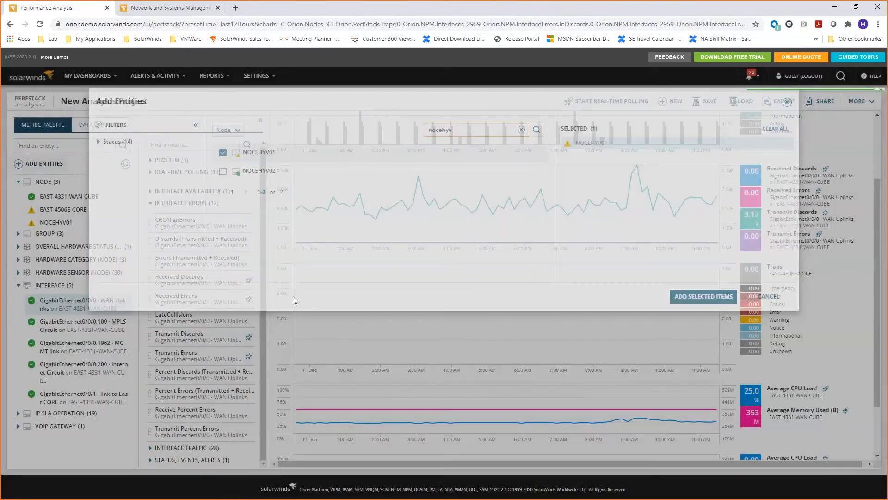
Plot Average CPU Load and Average Memory Used of NOCEHYV01 together in a chart directly below the EAST-4331-WAN-CUBE Traps chart.
{"action": "left_click", "coordinate": [62, 222]}
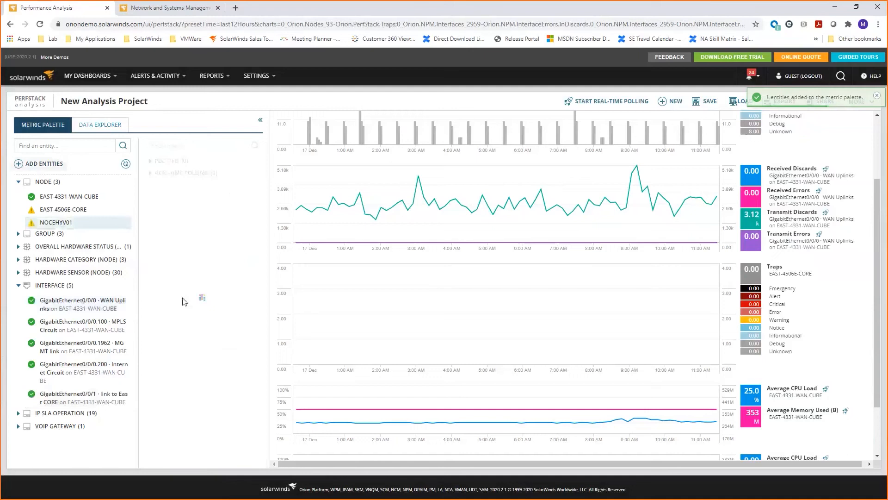
{"action": "left_click", "coordinate": [151, 191]}
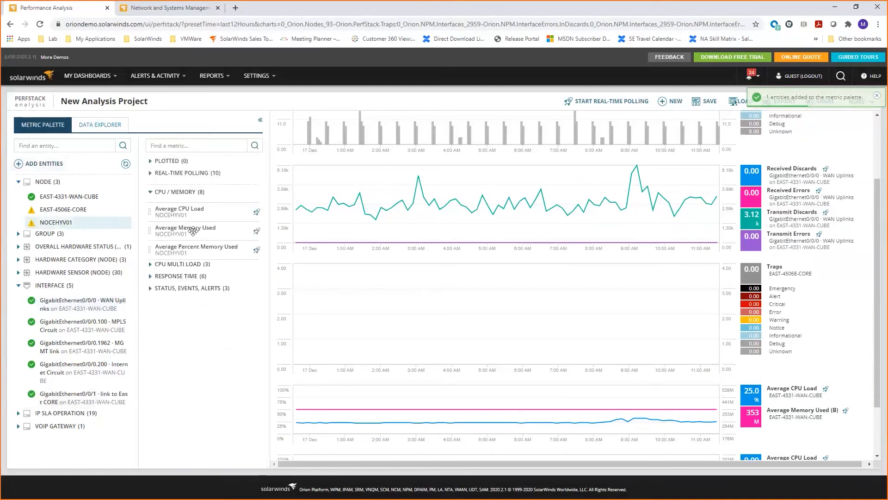
{"action": "left_click_drag", "start_coordinate": [181, 209], "coordinate": [428, 214]}
{"action": "left_click_drag", "start_coordinate": [171, 226], "coordinate": [418, 251]}
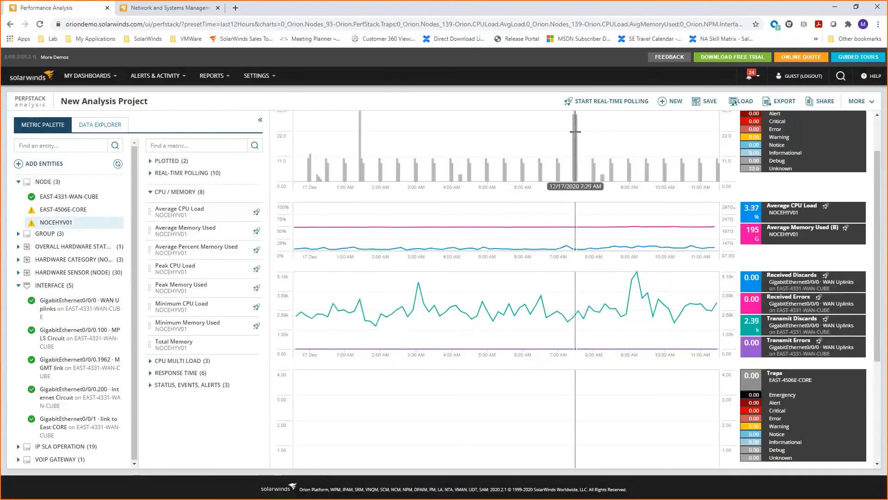
Examine the trap entries behind the 7:29 AM spike on EAST-4331-WAN-CUBE, compare the other charts at that time, and return to the metric palette.
{"action": "left_click", "coordinate": [576, 132]}
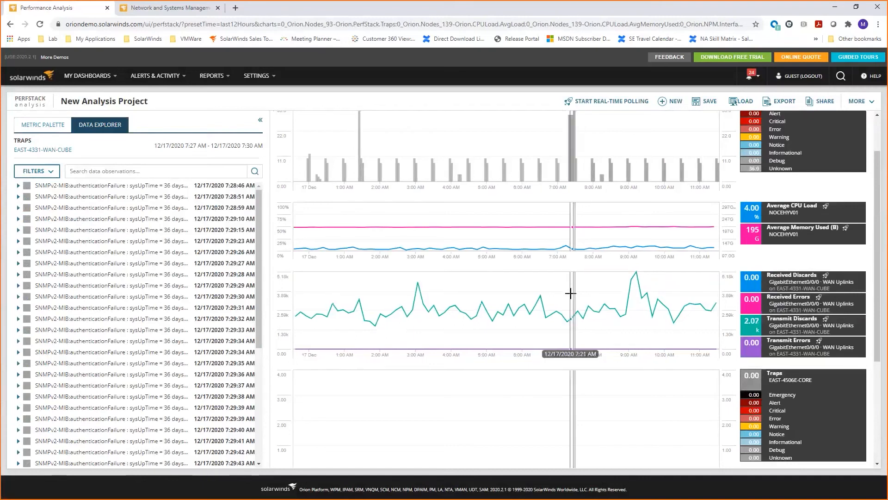
{"action": "scroll", "coordinate": [569, 291], "scroll_direction": "down", "scroll_amount": 3}
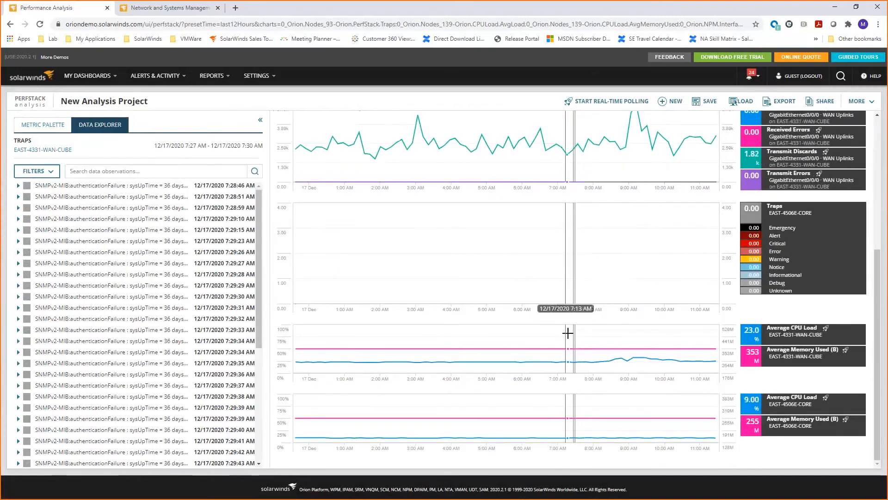
{"action": "scroll", "coordinate": [567, 303], "scroll_direction": "up", "scroll_amount": 3}
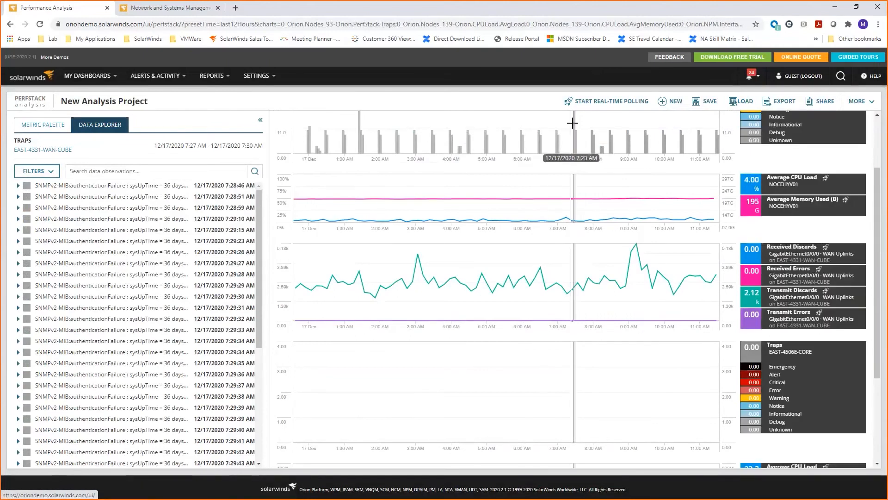
{"action": "left_click", "coordinate": [18, 186]}
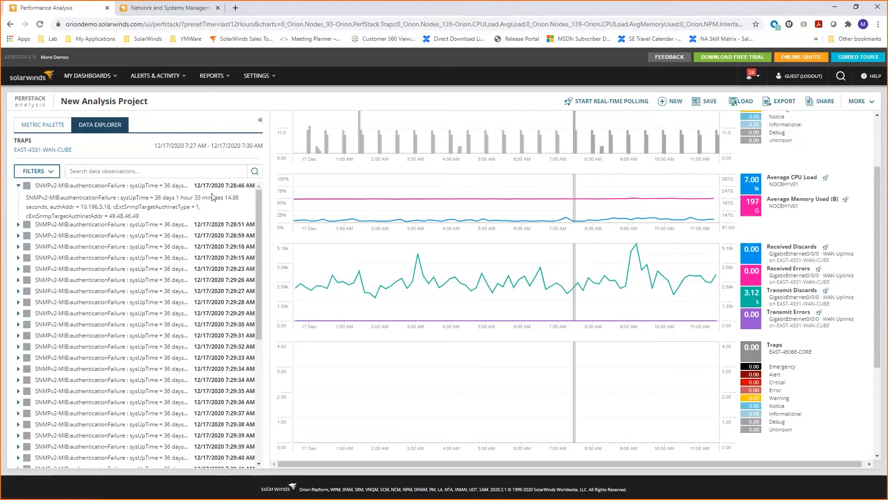
{"action": "scroll", "coordinate": [228, 277], "scroll_direction": "down", "scroll_amount": 5}
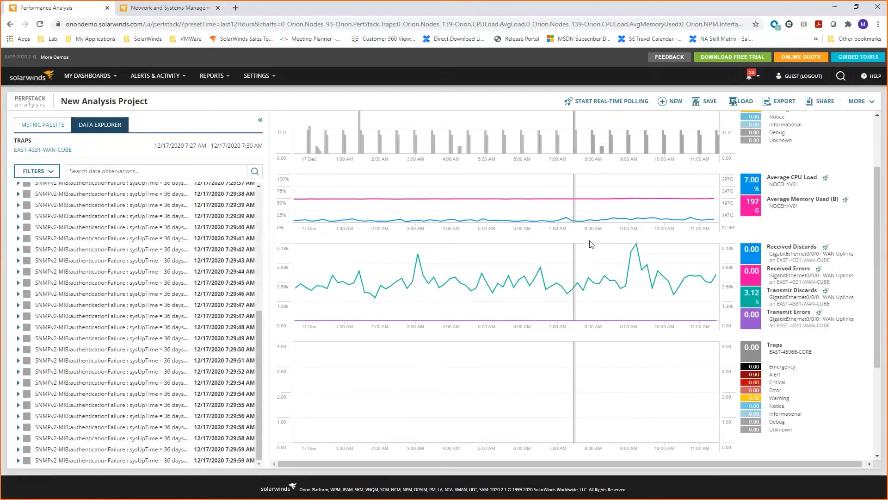
{"action": "scroll", "coordinate": [590, 245], "scroll_direction": "down", "scroll_amount": 3}
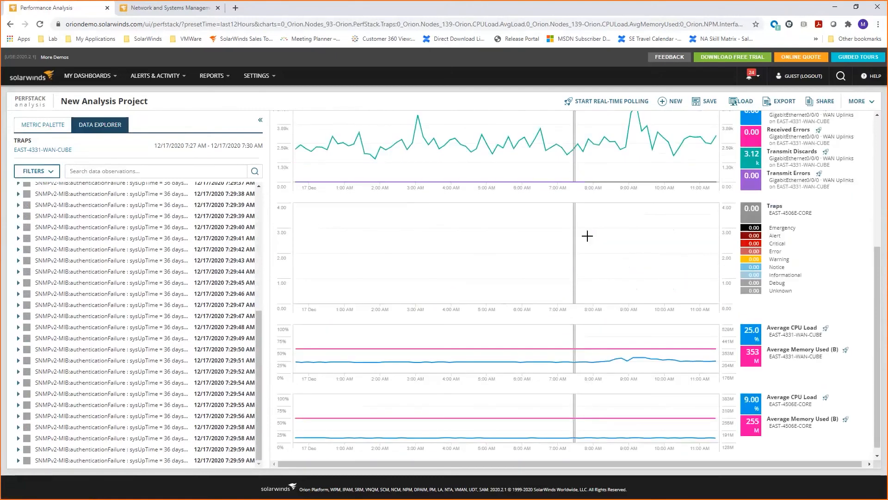
{"action": "scroll", "coordinate": [589, 246], "scroll_direction": "up", "scroll_amount": 4}
{"action": "scroll", "coordinate": [589, 247], "scroll_direction": "up", "scroll_amount": 2}
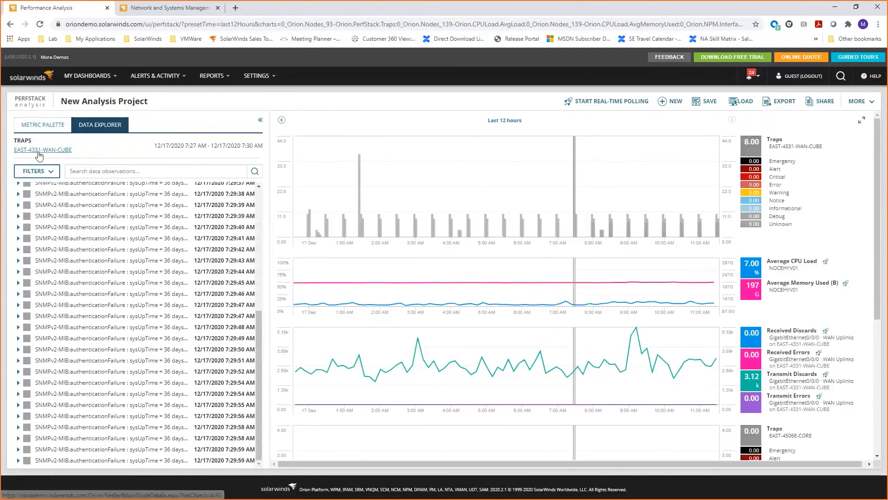
{"action": "left_click", "coordinate": [53, 124]}
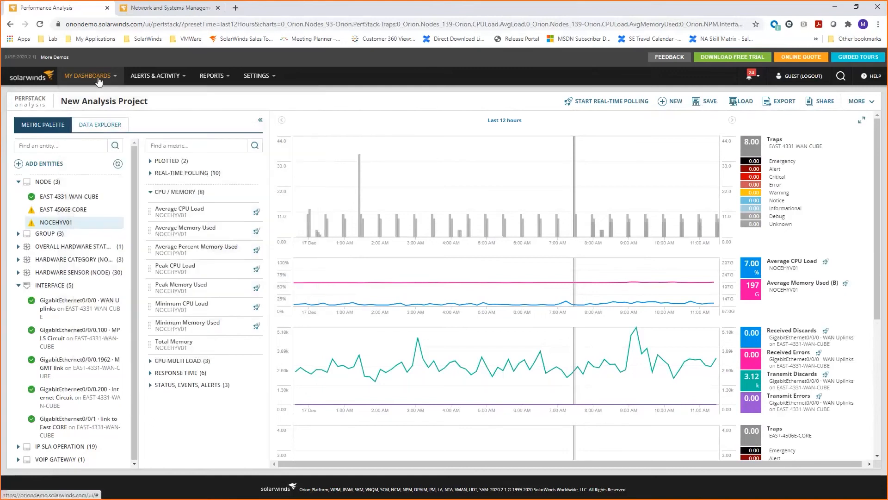
{"action": "mouse_move", "coordinate": [107, 83]}
{"action": "mouse_move", "coordinate": [106, 109]}
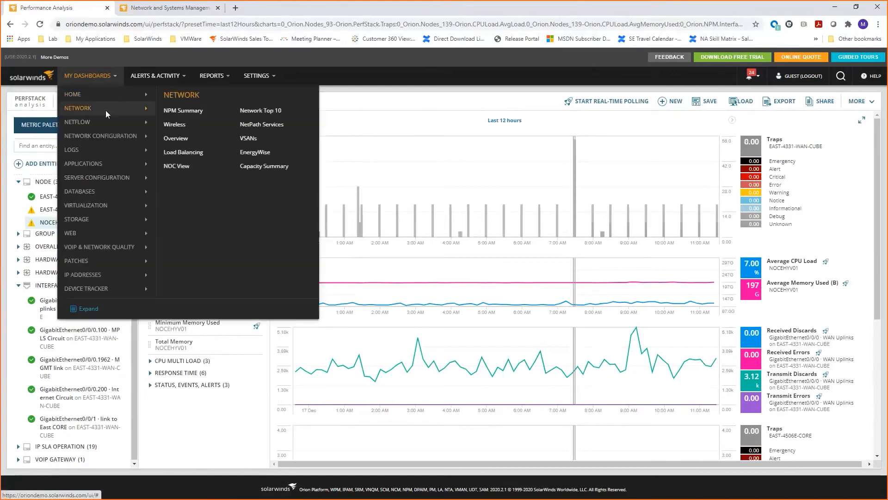
{"action": "left_click", "coordinate": [185, 113]}
{"action": "left_click", "coordinate": [513, 77]}
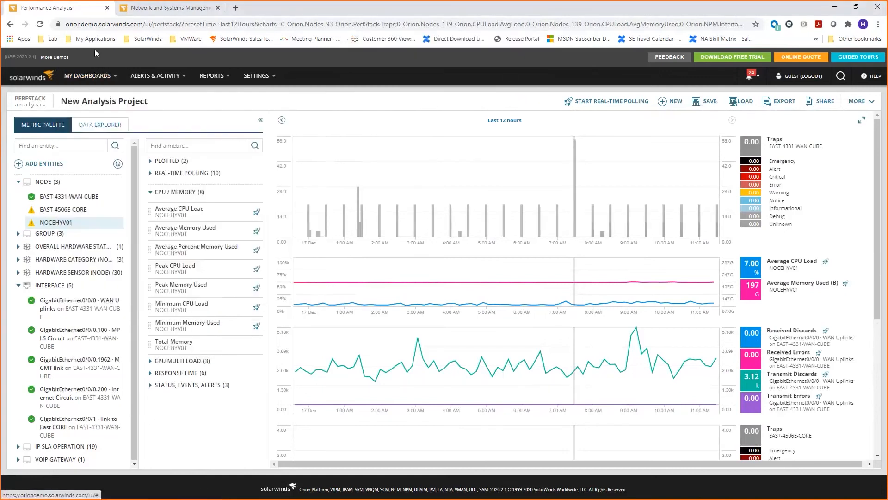
{"action": "mouse_move", "coordinate": [95, 88]}
{"action": "mouse_move", "coordinate": [139, 121]}
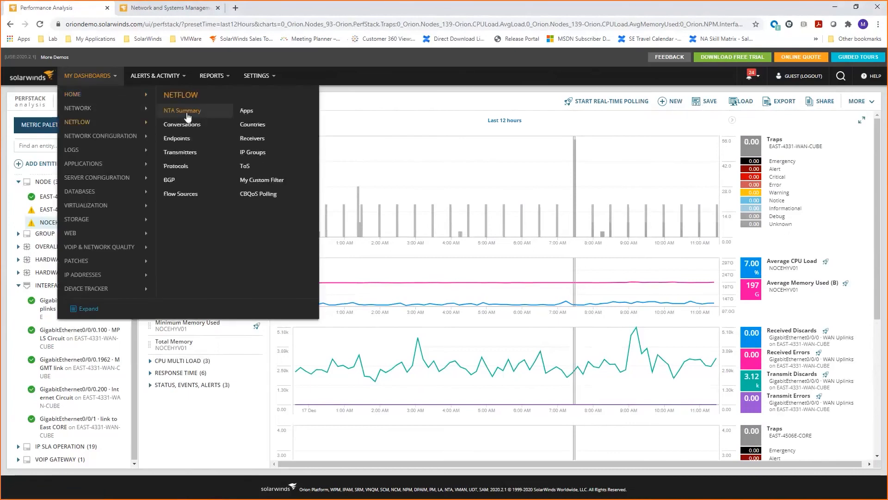
{"action": "left_click", "coordinate": [187, 112]}
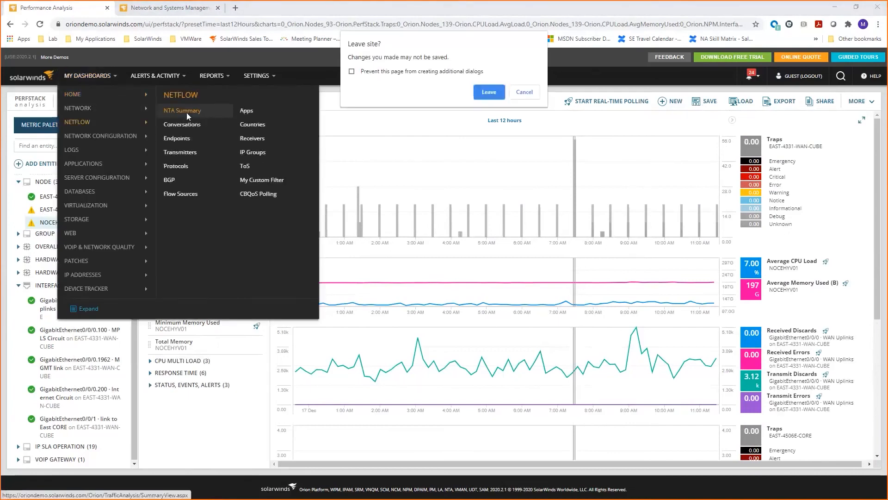
{"action": "left_click", "coordinate": [517, 95]}
Leave the analysis project without saving, open the NPM Summary dashboard and look through its widgets.
{"action": "mouse_move", "coordinate": [88, 75]}
{"action": "mouse_move", "coordinate": [115, 108]}
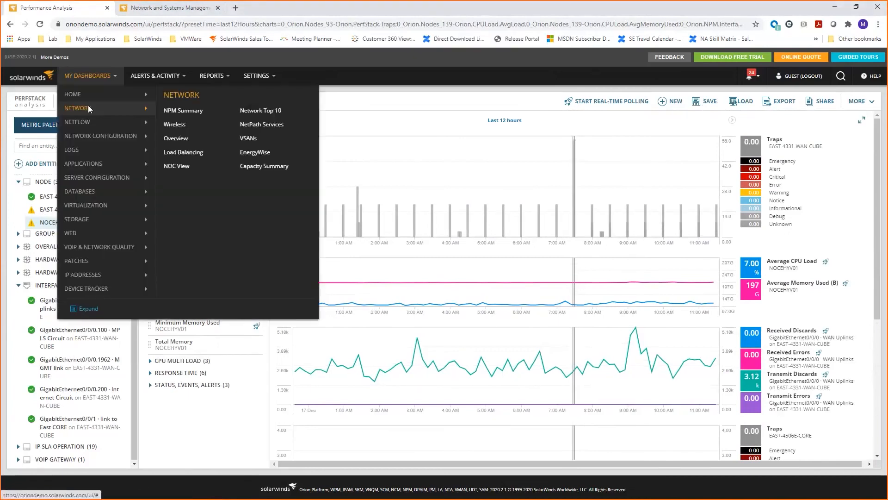
{"action": "left_click", "coordinate": [184, 111]}
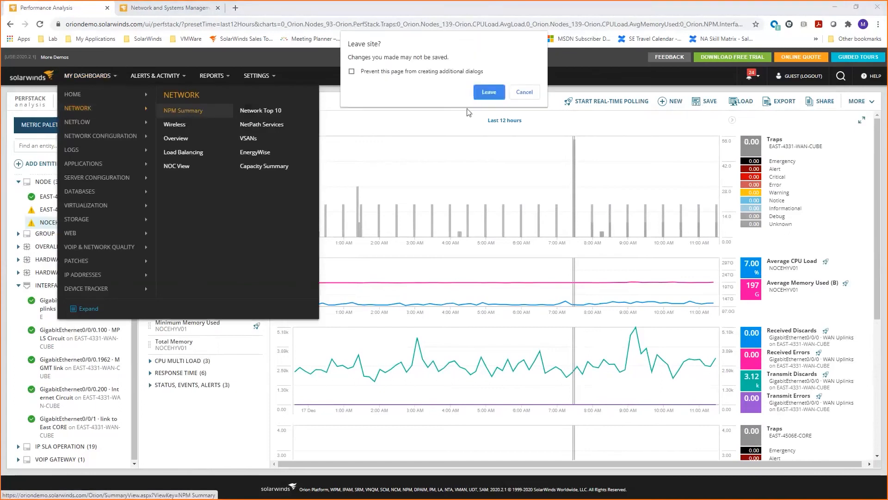
{"action": "left_click", "coordinate": [489, 94]}
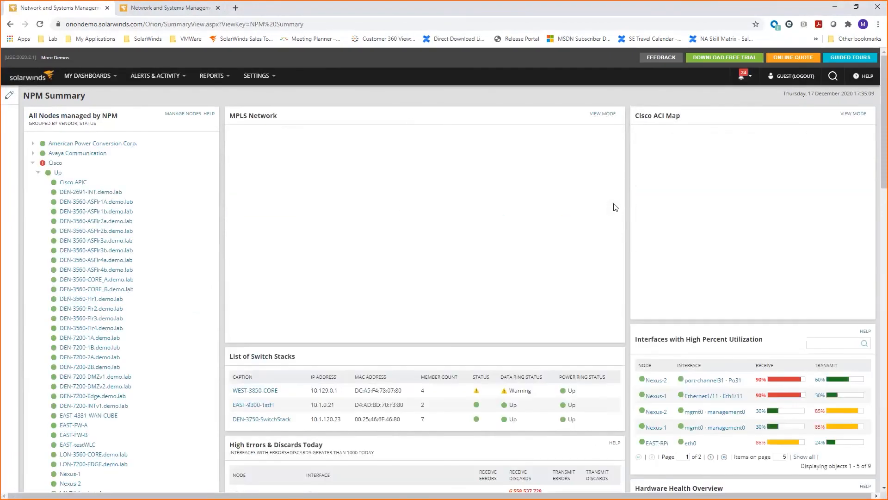
{"action": "scroll", "coordinate": [616, 208], "scroll_direction": "down", "scroll_amount": 5}
{"action": "scroll", "coordinate": [615, 216], "scroll_direction": "down", "scroll_amount": 9}
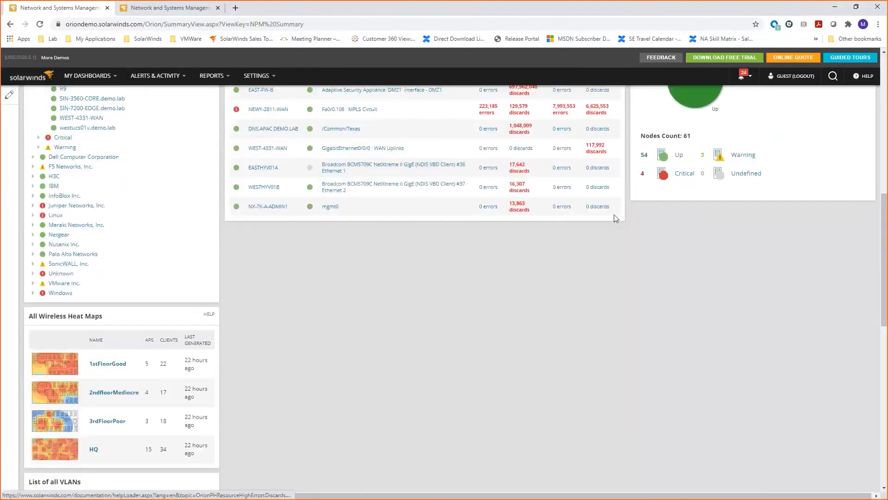
{"action": "scroll", "coordinate": [614, 217], "scroll_direction": "up", "scroll_amount": 12}
{"action": "scroll", "coordinate": [615, 219], "scroll_direction": "up", "scroll_amount": 2}
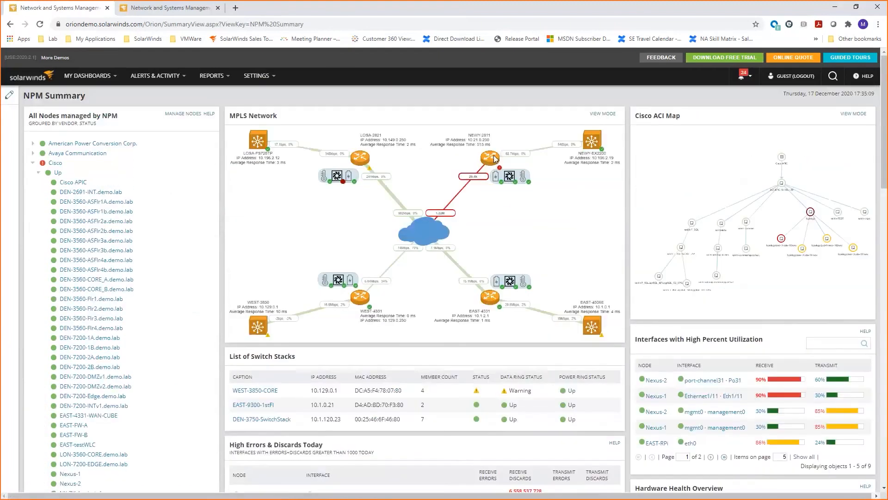
Go to the Orion Summary Home dashboard and open its WAN Errors/Discards charts in PerfStack.
{"action": "mouse_move", "coordinate": [87, 75]}
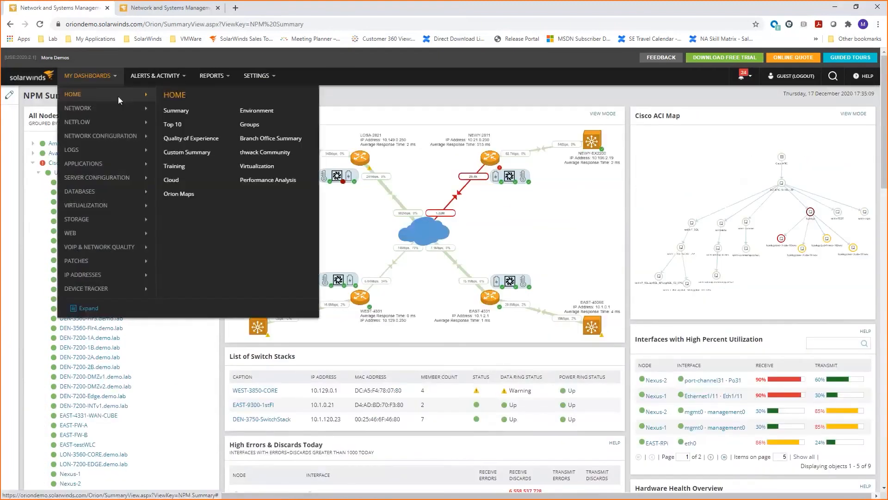
{"action": "left_click", "coordinate": [176, 110]}
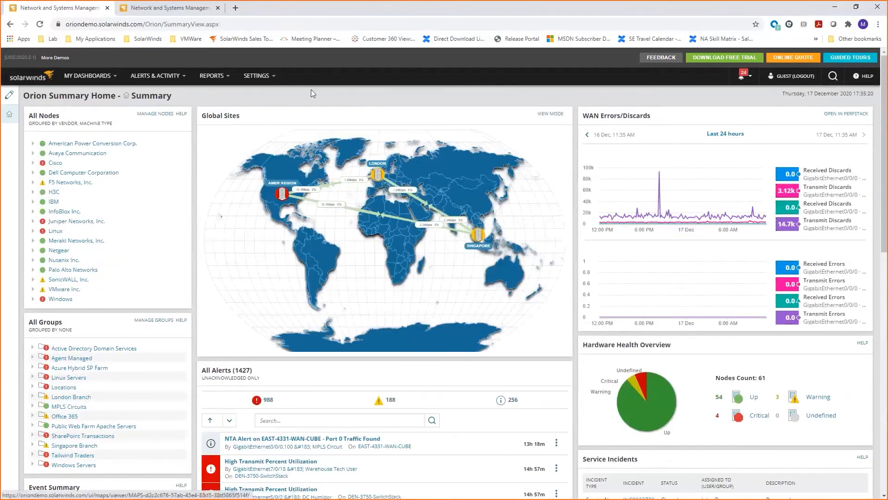
{"action": "mouse_move", "coordinate": [657, 178]}
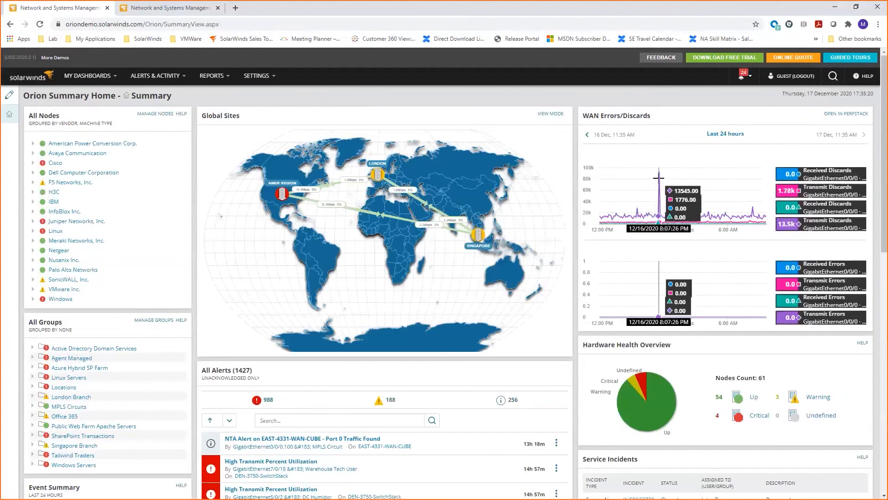
{"action": "left_click", "coordinate": [847, 116]}
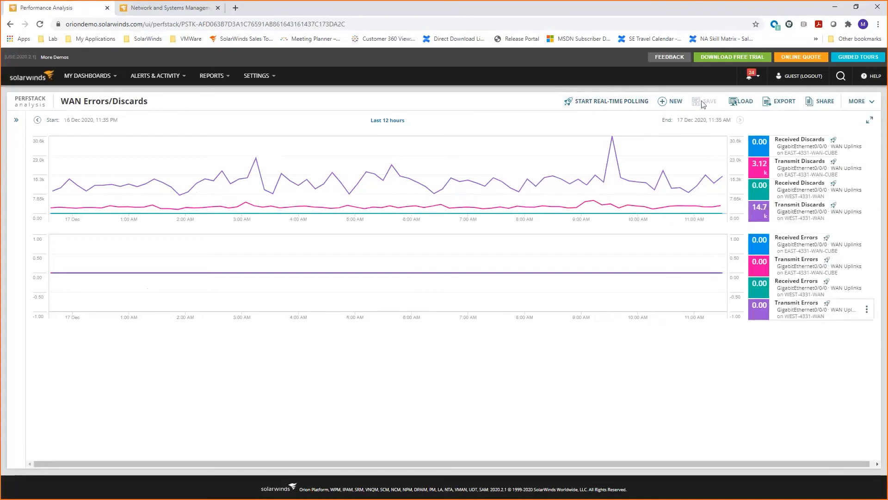
Start real-time polling for the WAN Errors/Discards project and stop it once live data has been plotted.
{"action": "left_click", "coordinate": [611, 101]}
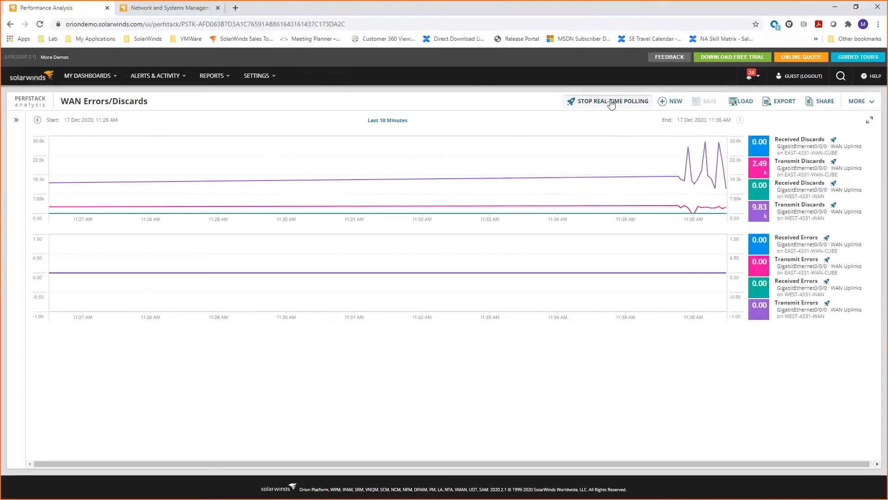
{"action": "left_click", "coordinate": [611, 102]}
{"action": "mouse_move", "coordinate": [97, 83]}
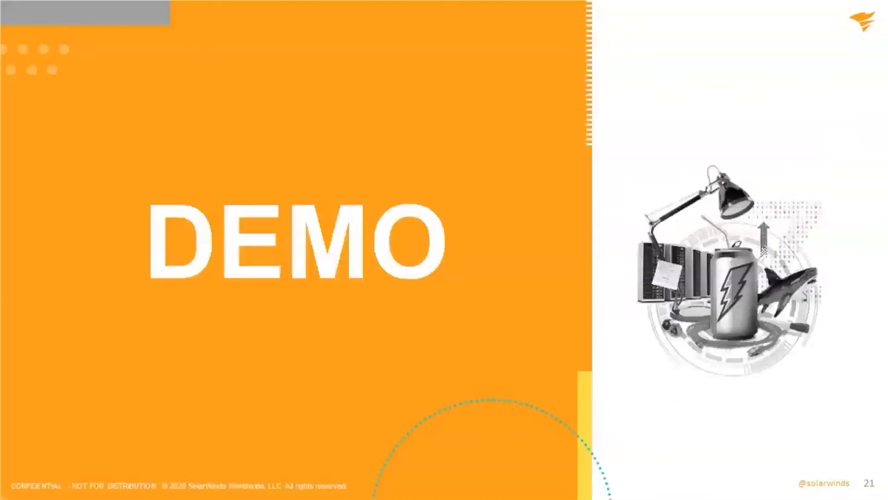
{"action": "key", "text": "Right"}
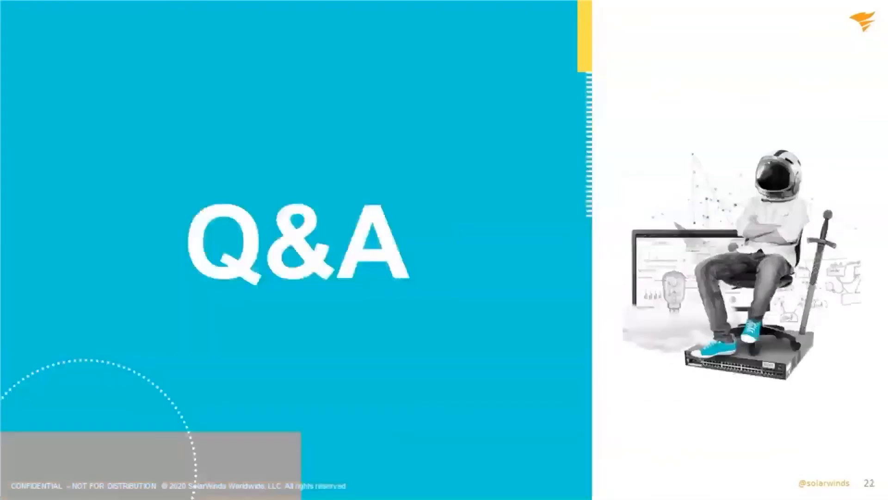